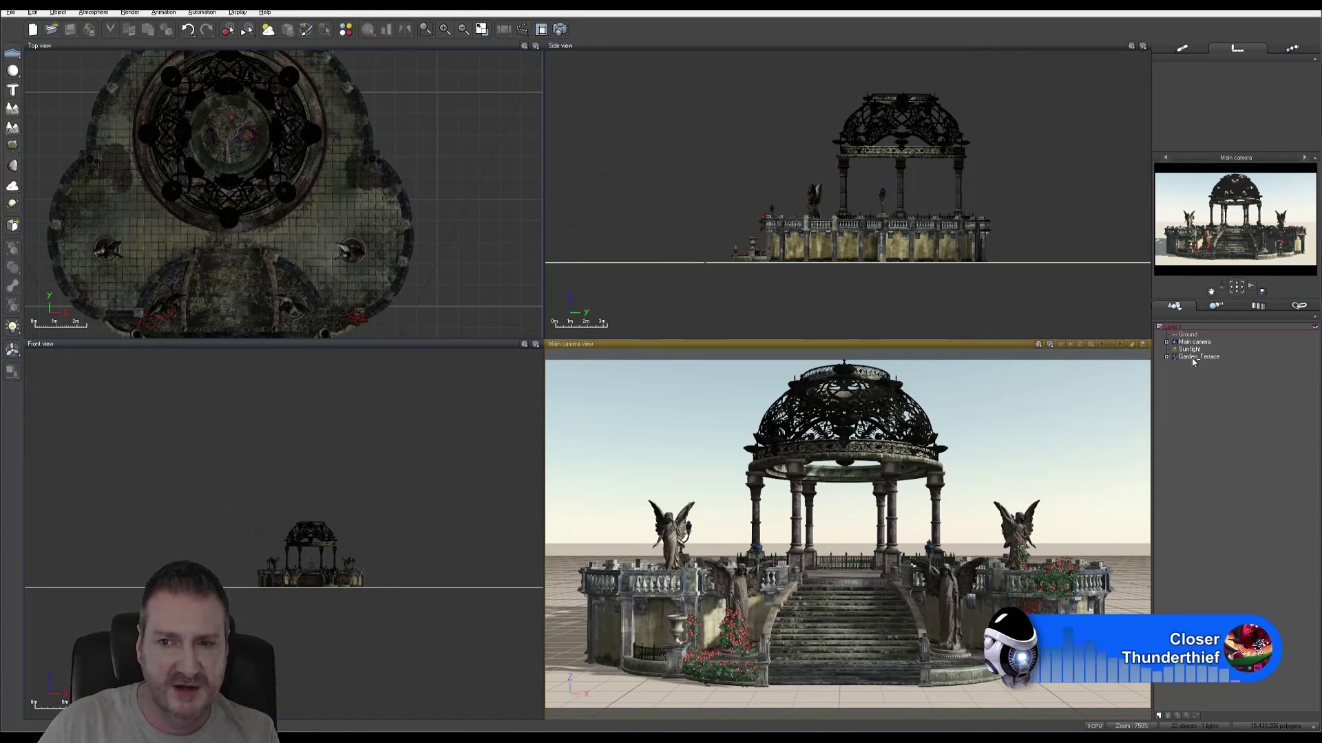
Start saving the Garden Terrace gazebo as a Vue object (.vob) from the File menu.
{"action": "left_click", "coordinate": [11, 12]}
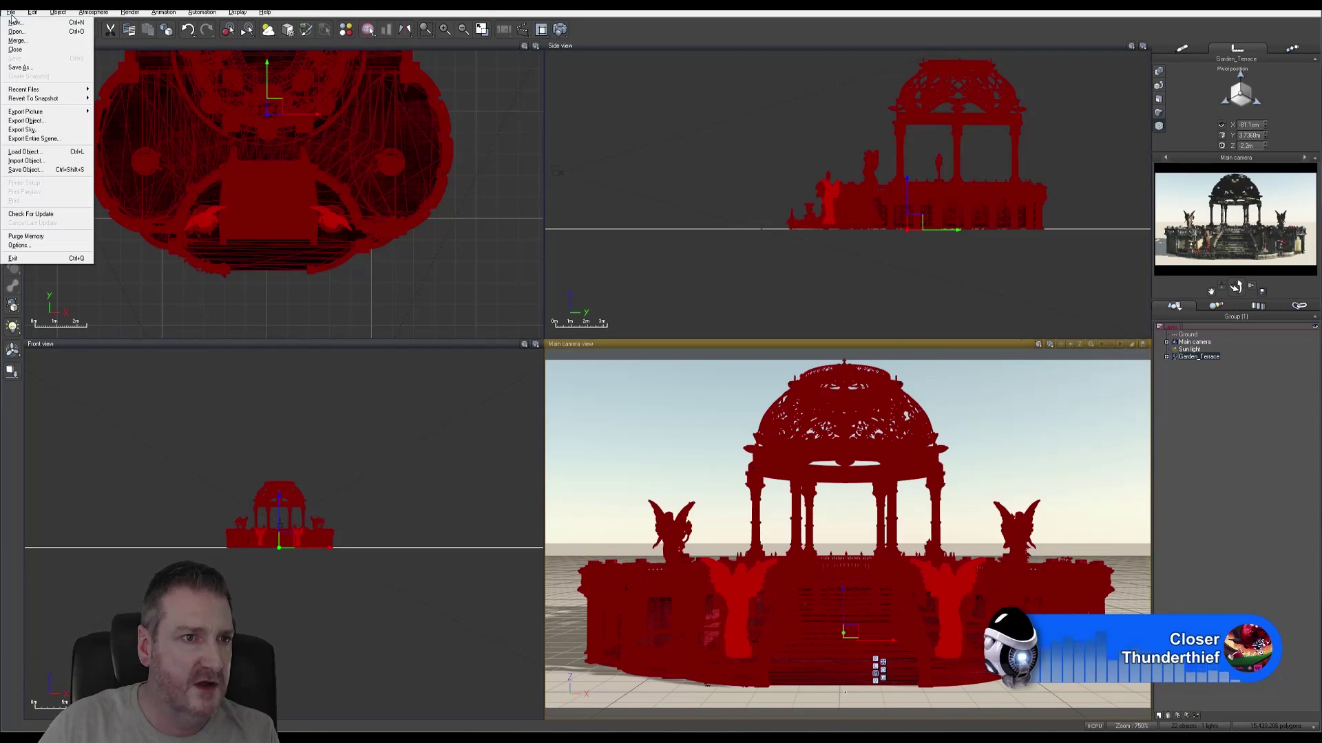
{"action": "left_click", "coordinate": [25, 171]}
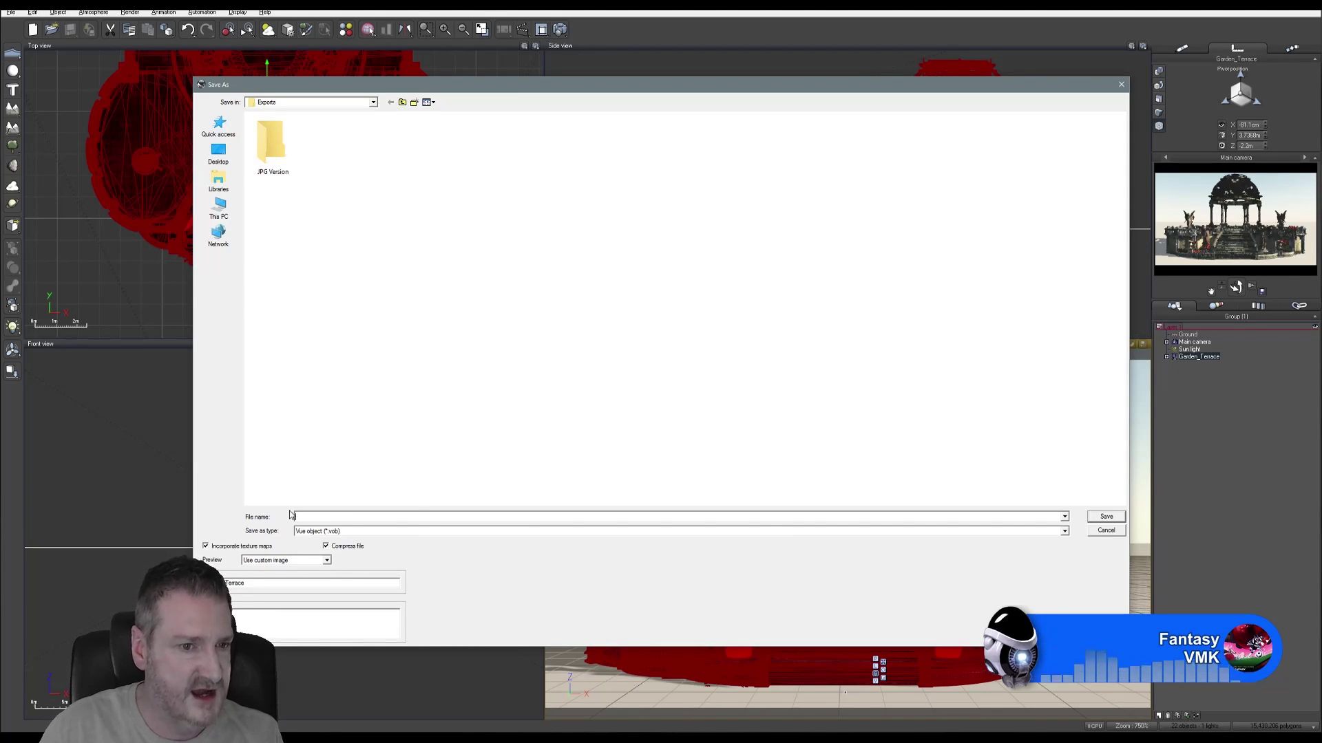
Change the saved object's preview from Use custom image to Use current preview.
{"action": "left_click", "coordinate": [327, 562]}
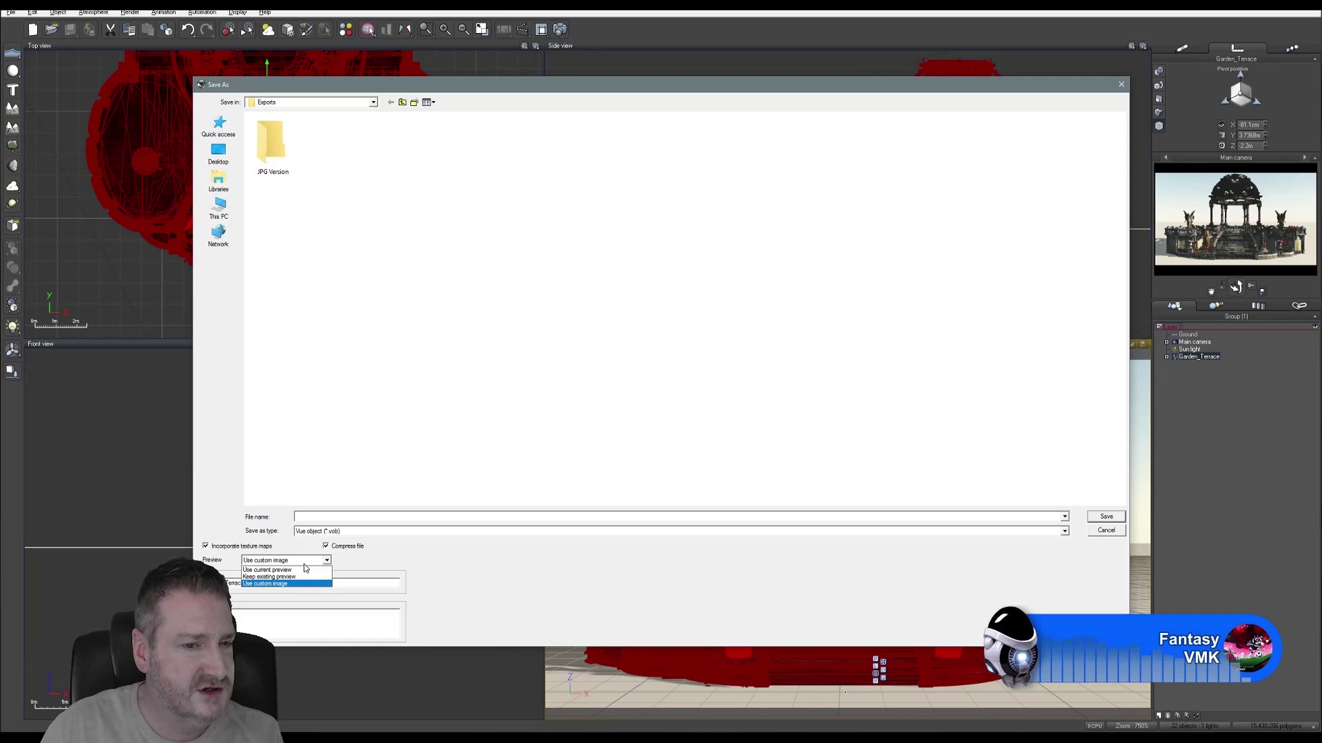
{"action": "left_click", "coordinate": [304, 570]}
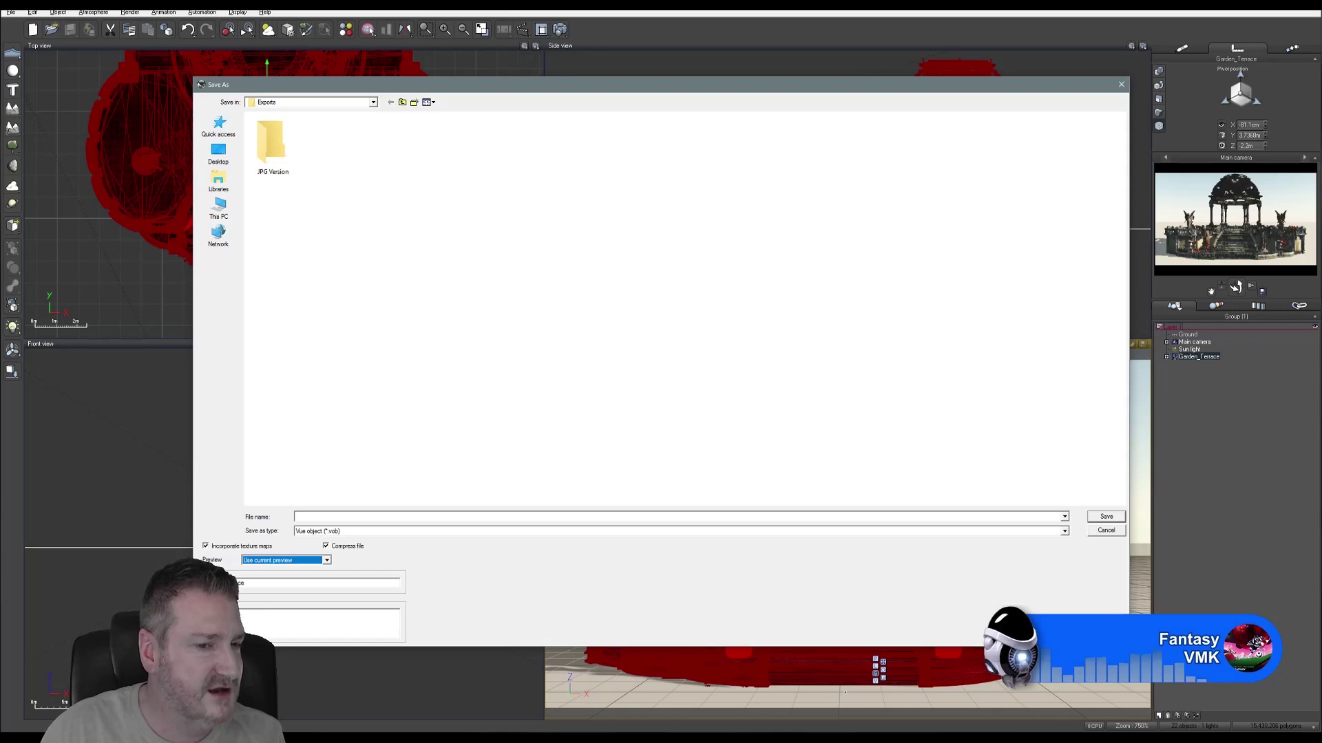
{"action": "left_click", "coordinate": [309, 518]}
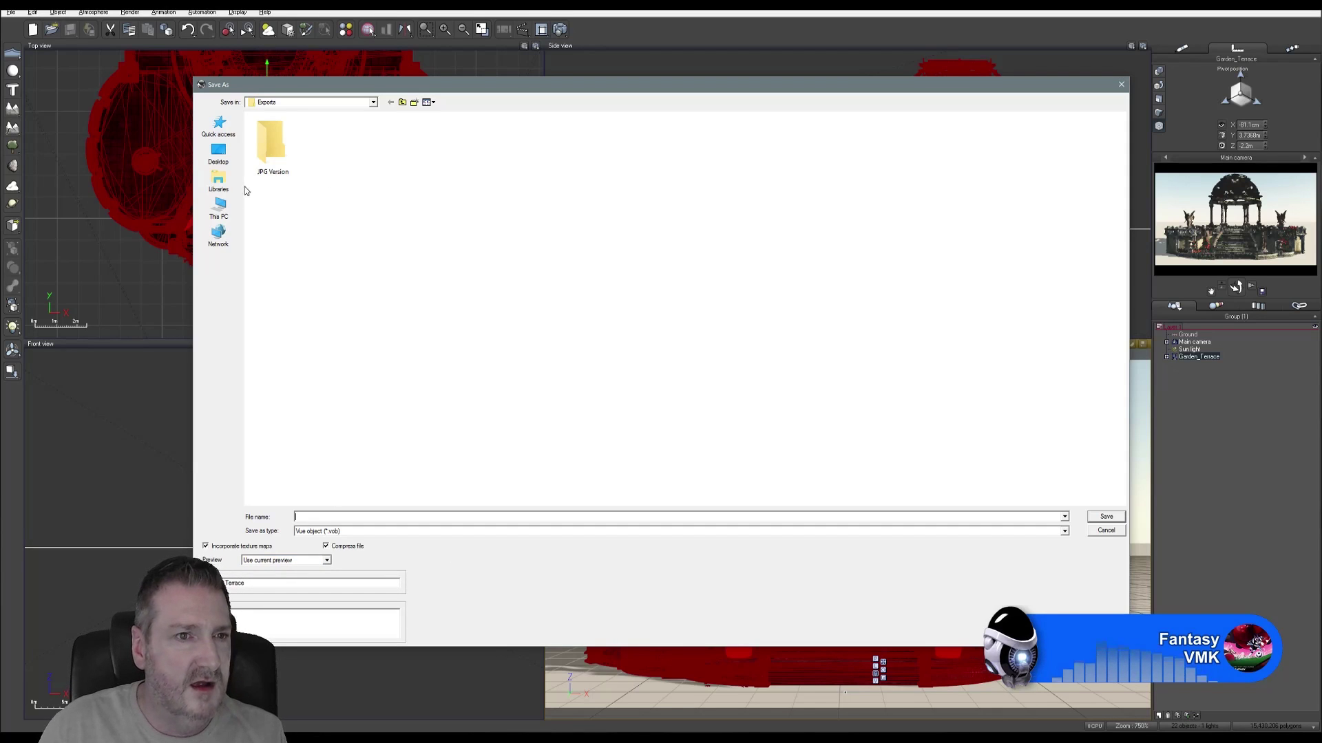
Navigate to Work (E:) › Models PortFolio › Garden Terrace › Finals › Vue Scenes.
{"action": "left_click", "coordinate": [218, 207]}
{"action": "left_click", "coordinate": [534, 188]}
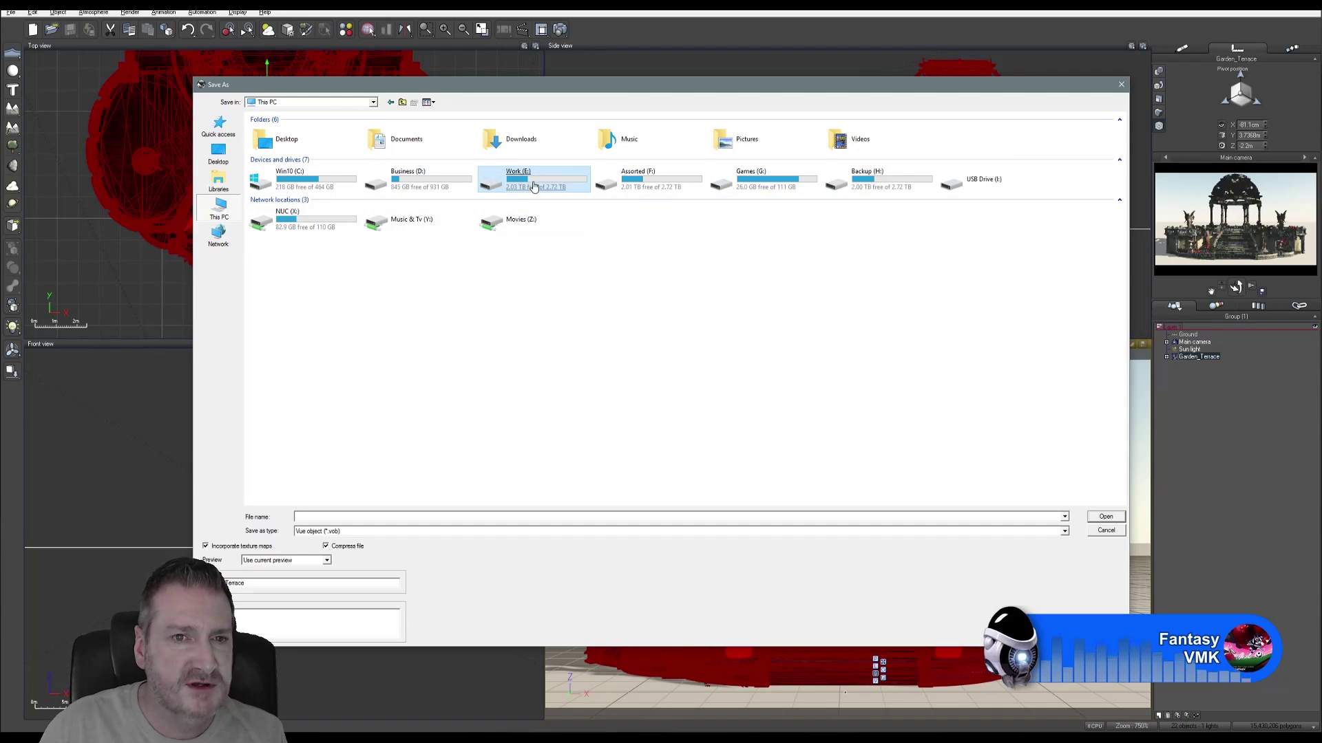
{"action": "key", "text": "Return"}
{"action": "left_click", "coordinate": [298, 241]}
{"action": "double_click", "coordinate": [297, 241]}
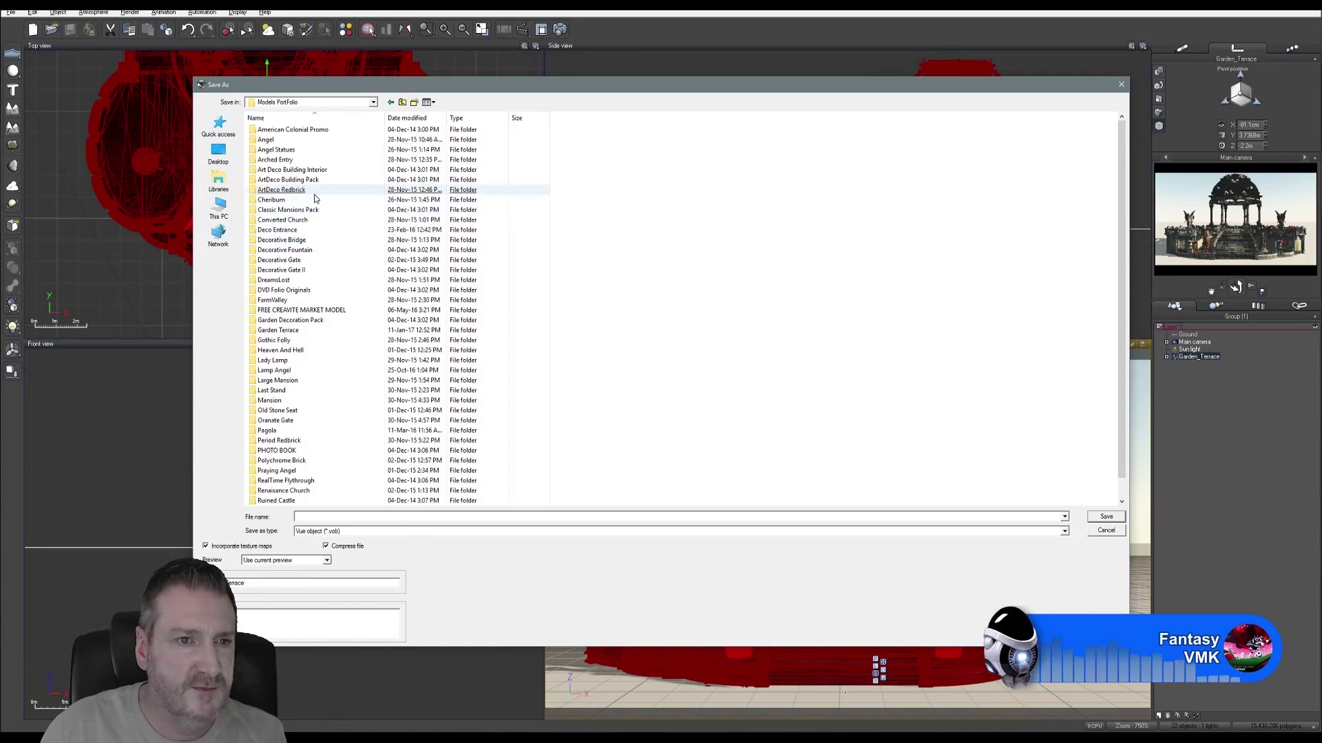
{"action": "double_click", "coordinate": [283, 331]}
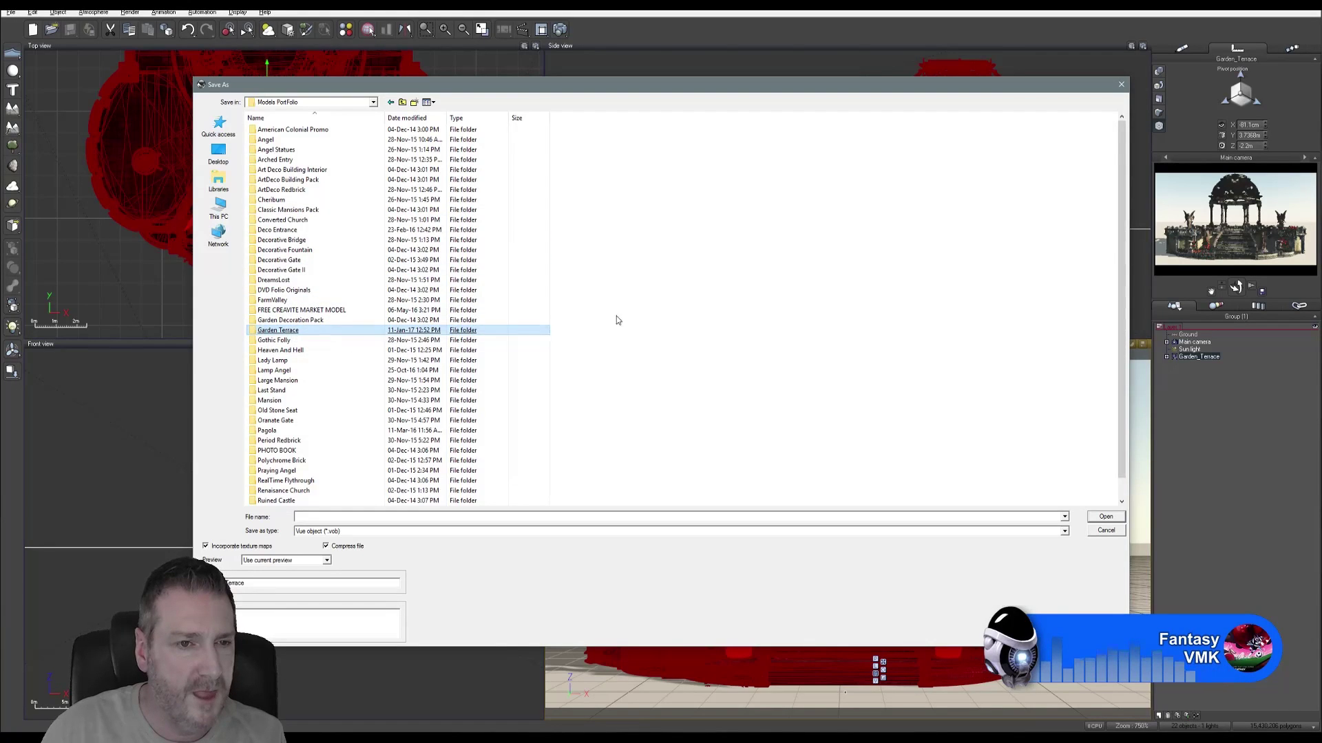
{"action": "left_click", "coordinate": [273, 145]}
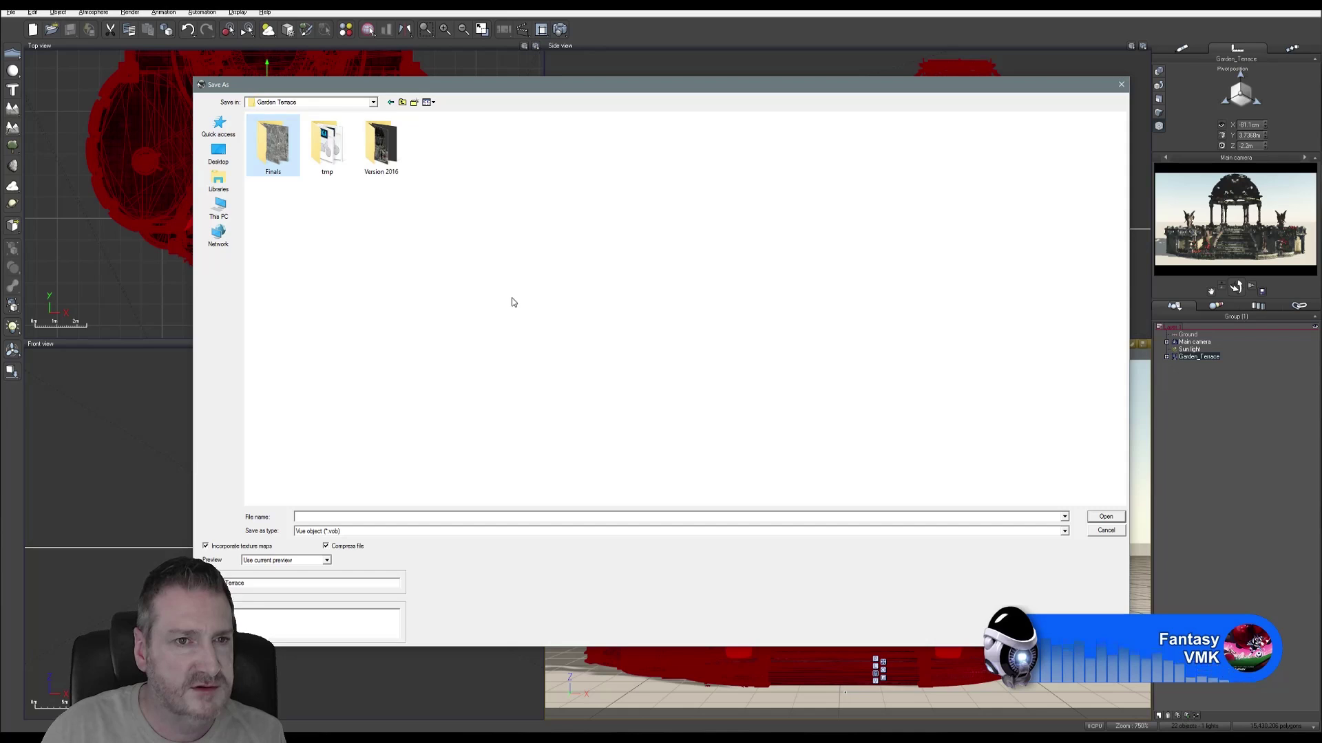
{"action": "key", "text": "Return"}
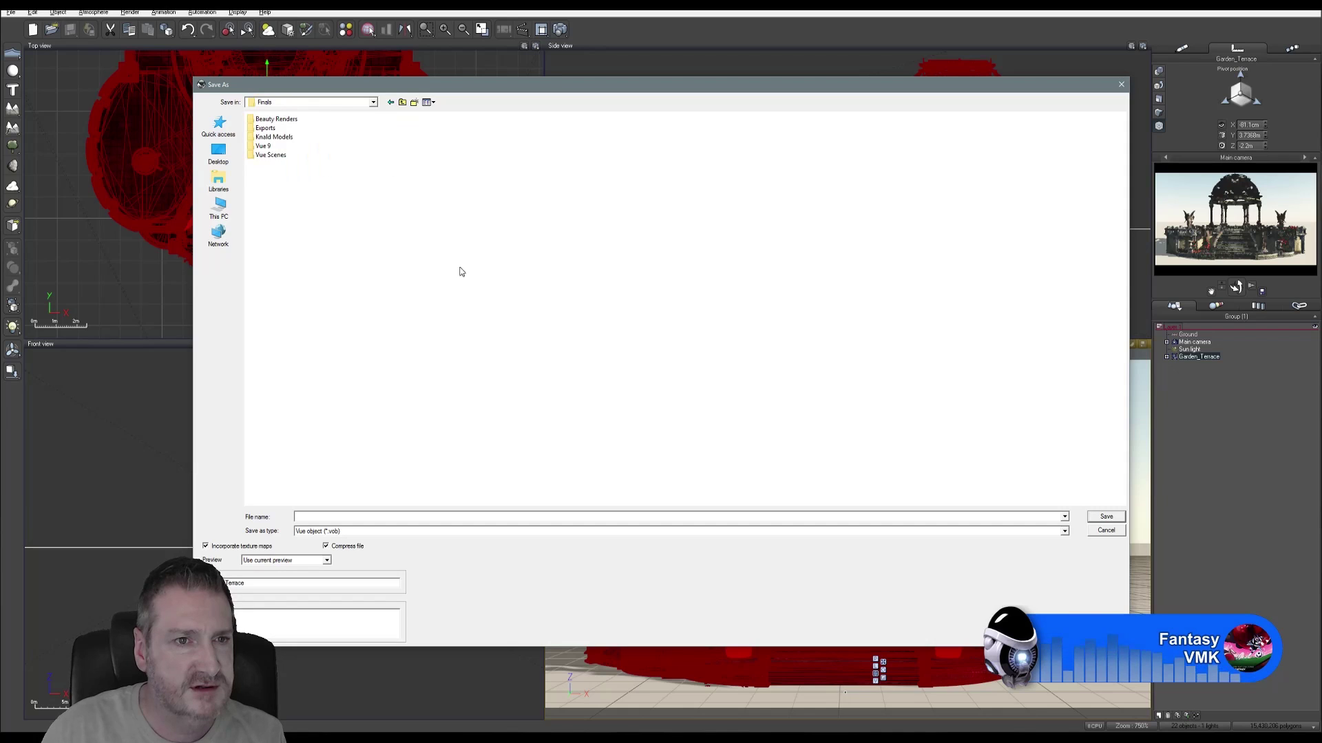
{"action": "left_click", "coordinate": [272, 156]}
{"action": "key", "text": "Return"}
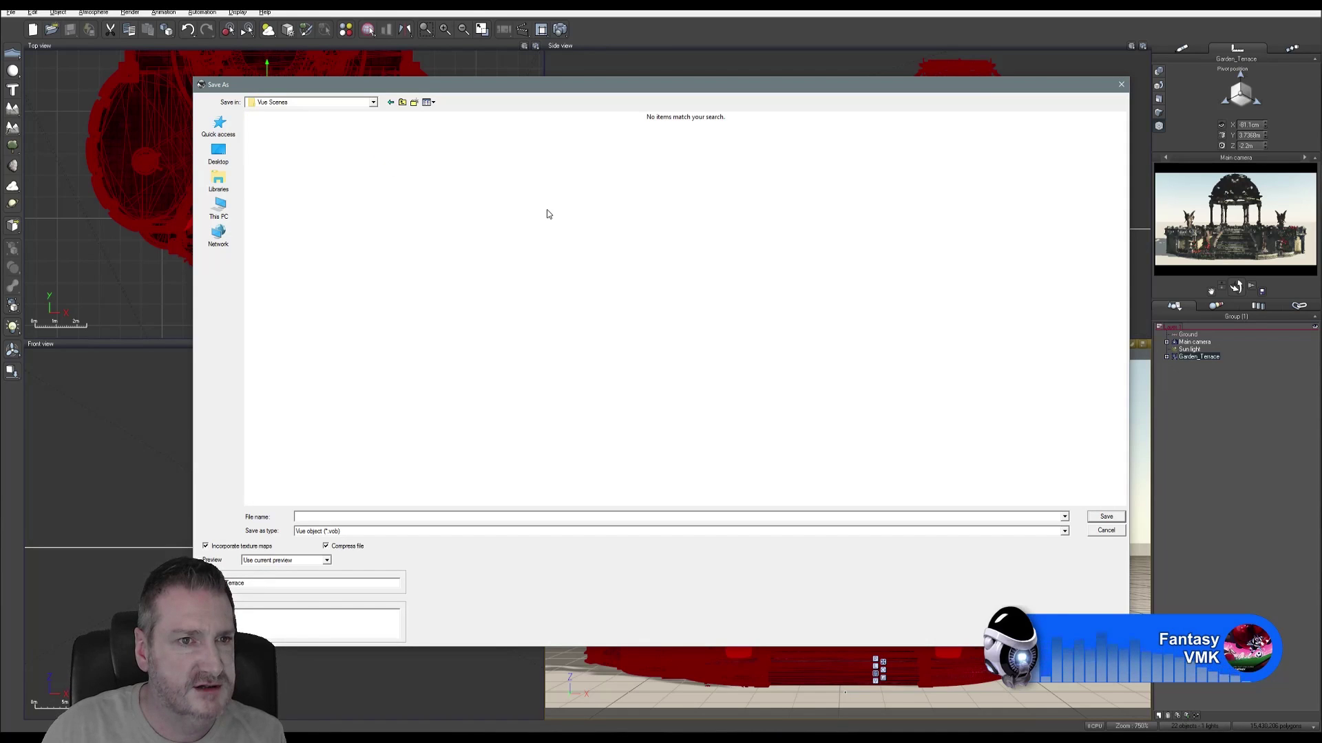
Save the object under the file name GardenTerrace in the Vue Scenes folder.
{"action": "left_click", "coordinate": [340, 517]}
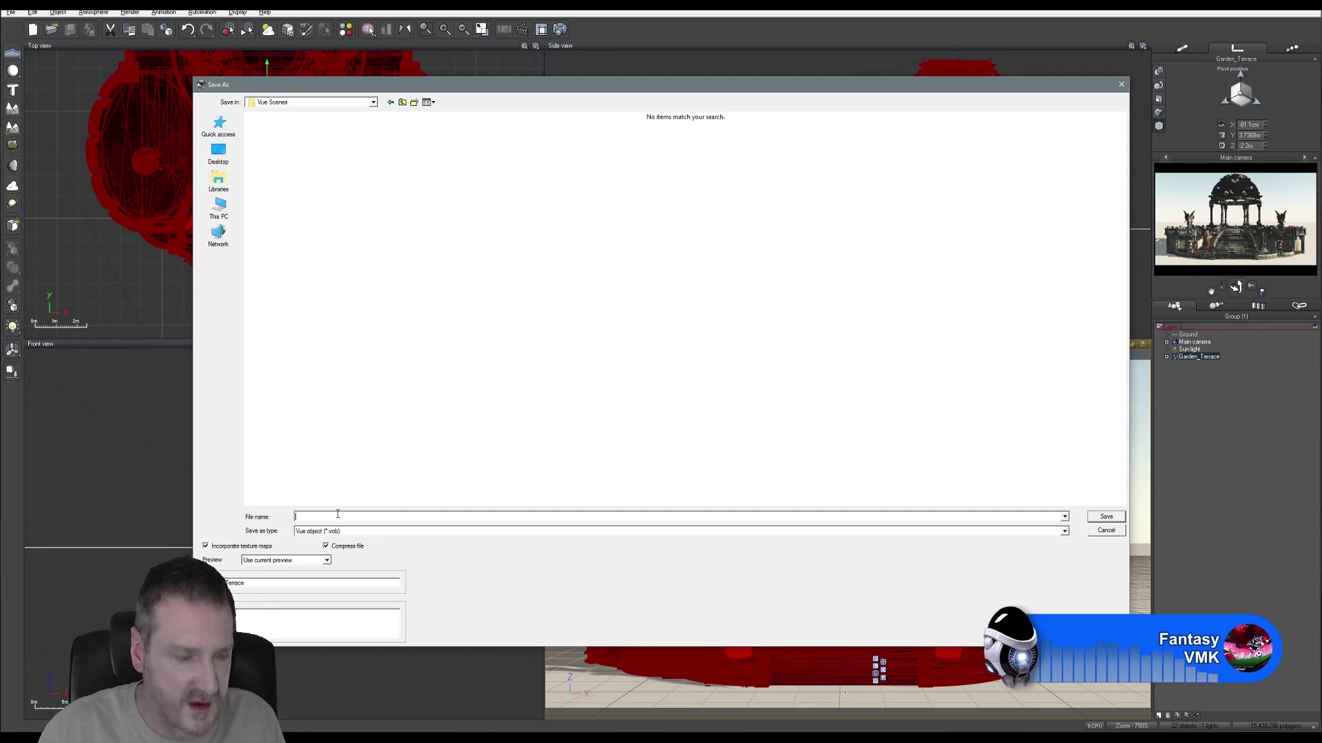
{"action": "type", "text": "GardenTerrace"}
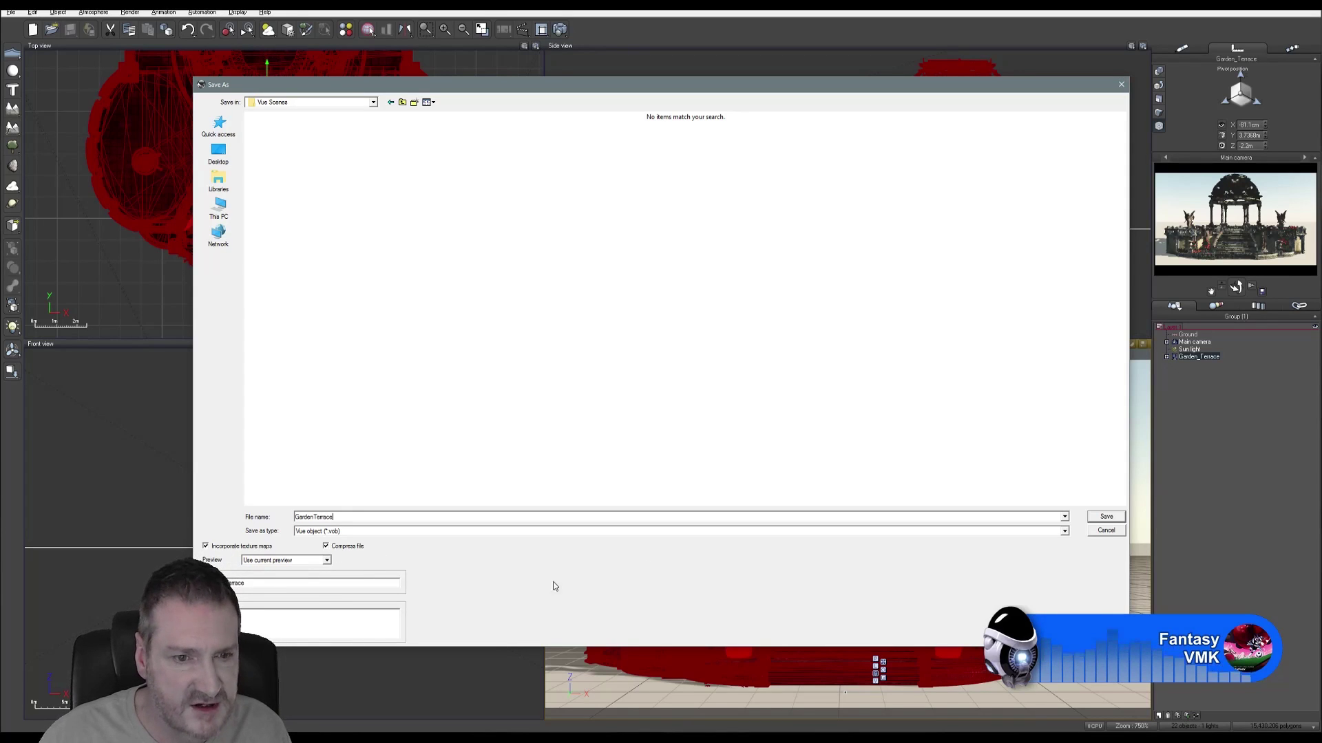
{"action": "left_click", "coordinate": [1106, 516]}
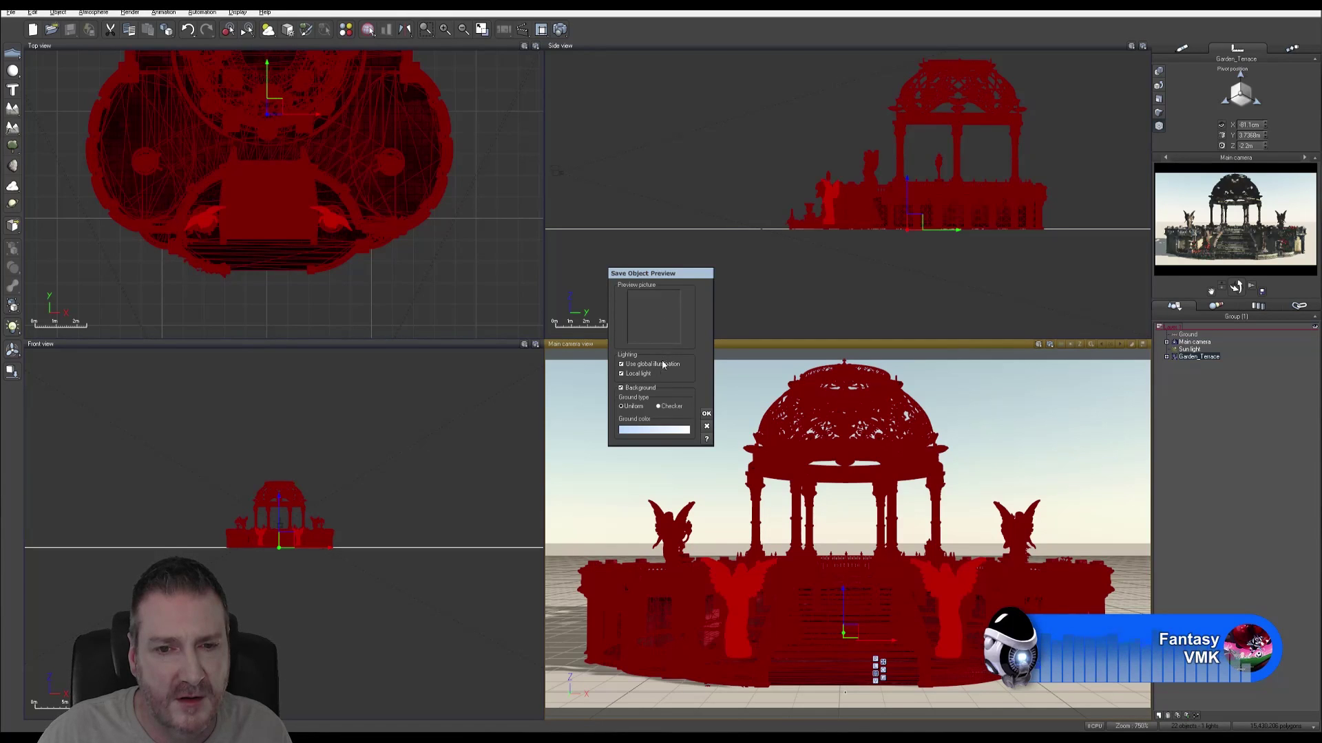
Accept the preview settings to render the GardenTerrace object preview.
{"action": "left_click", "coordinate": [707, 415]}
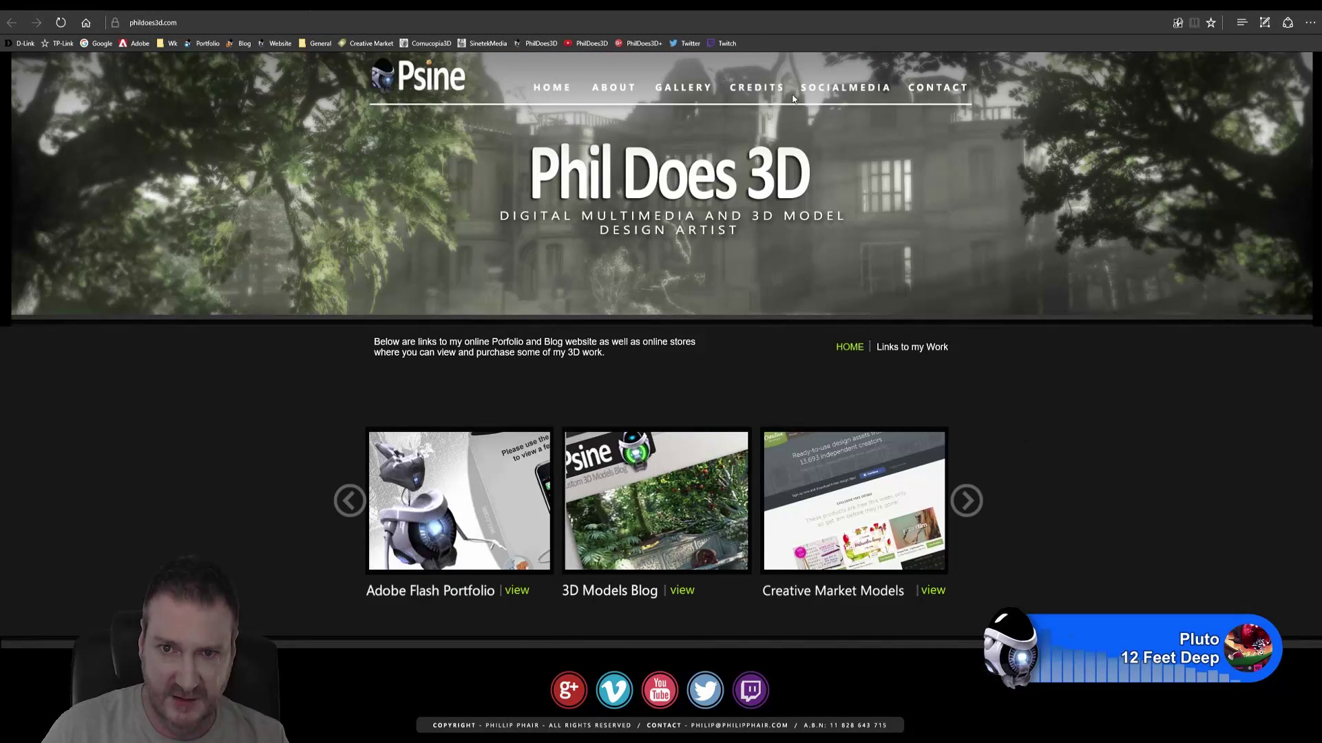
Open the phildoes3d.com gallery page and scroll down through its project images.
{"action": "left_click", "coordinate": [683, 88]}
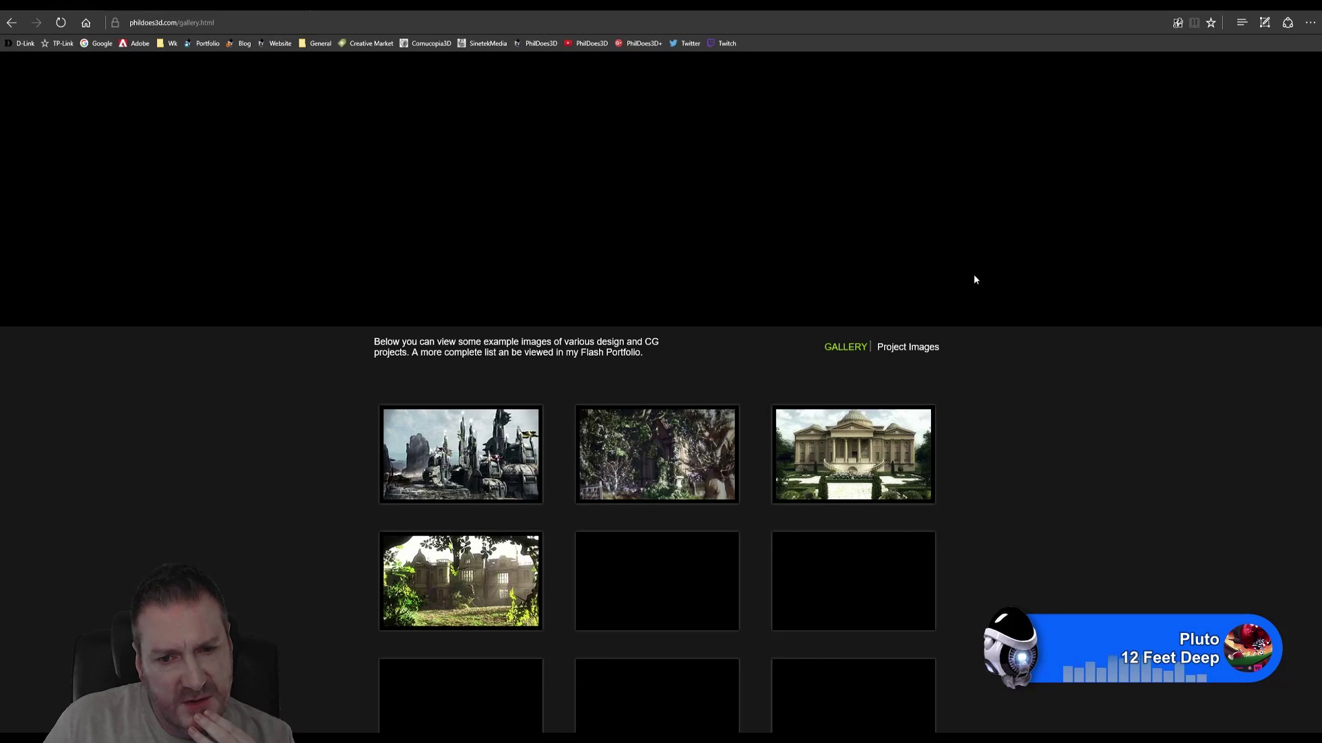
{"action": "scroll", "coordinate": [973, 278], "scroll_direction": "down", "scroll_amount": 3}
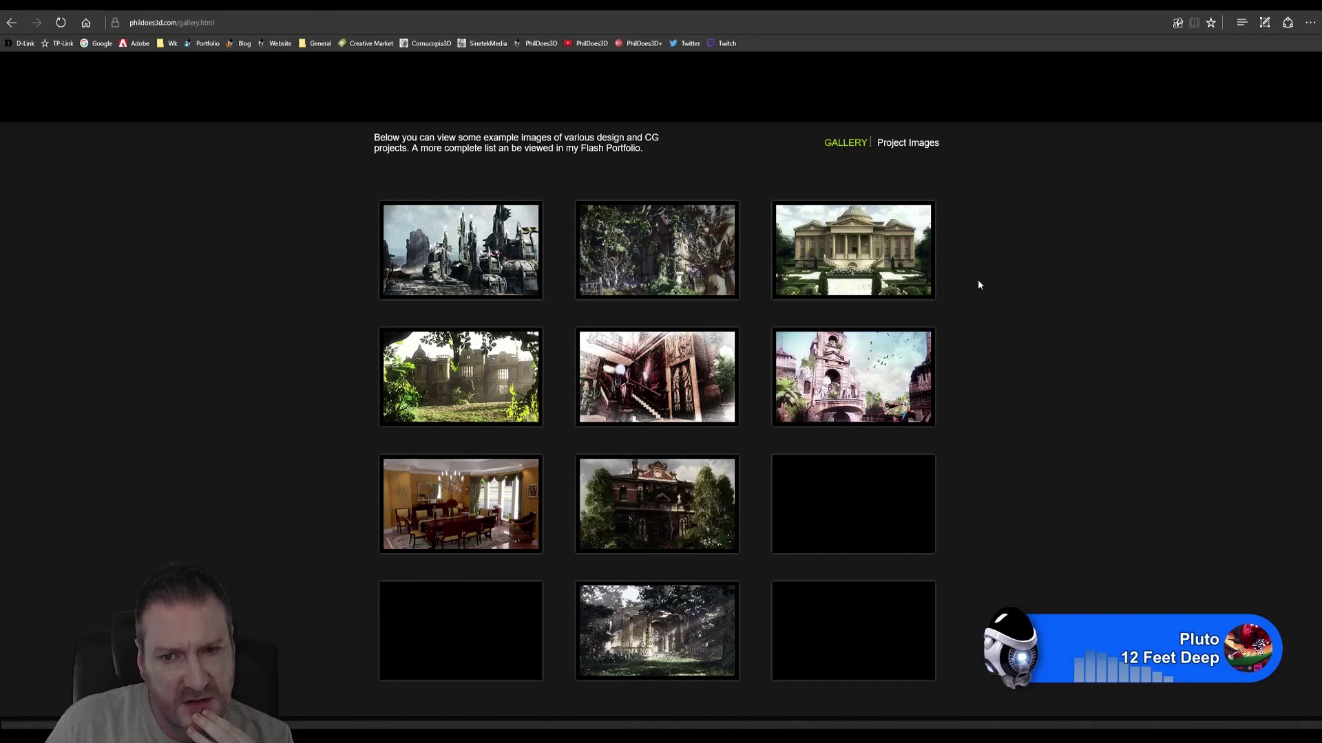
{"action": "mouse_move", "coordinate": [859, 260]}
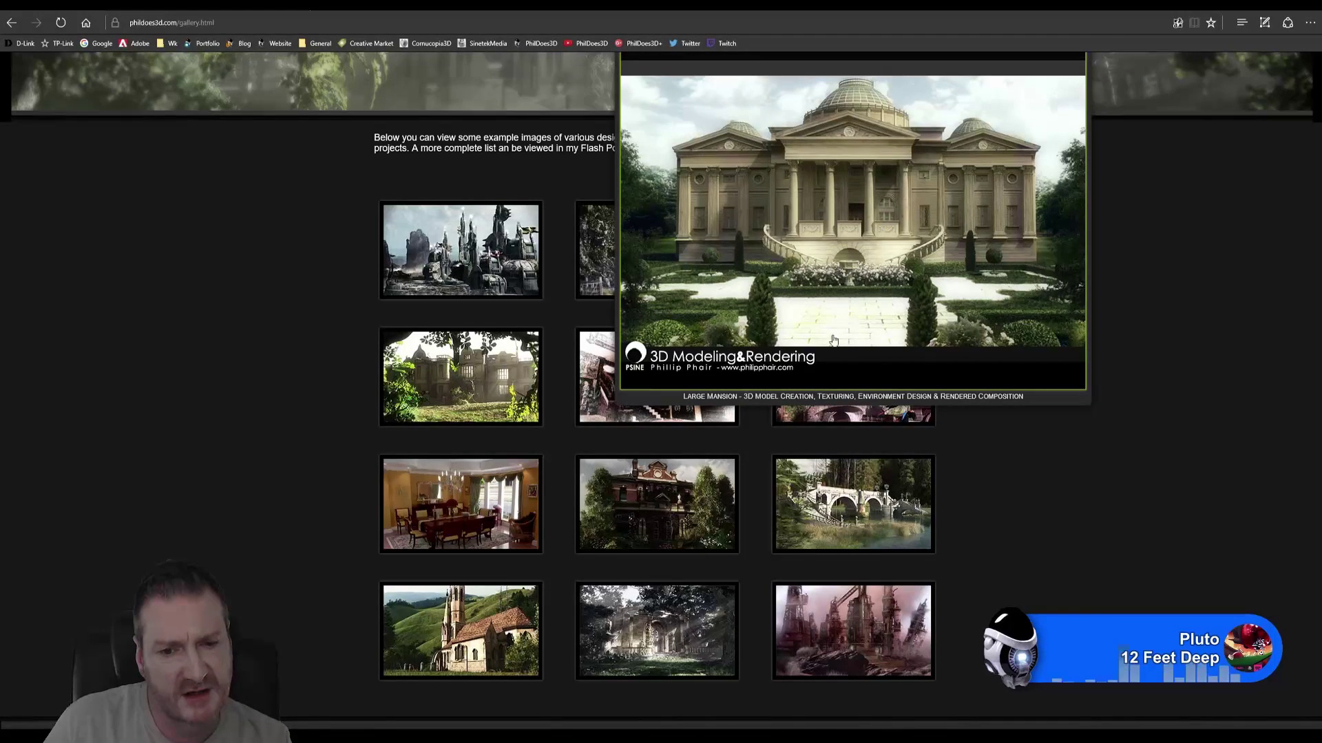
{"action": "mouse_move", "coordinate": [621, 691]}
{"action": "scroll", "coordinate": [654, 628], "scroll_direction": "down", "scroll_amount": 1}
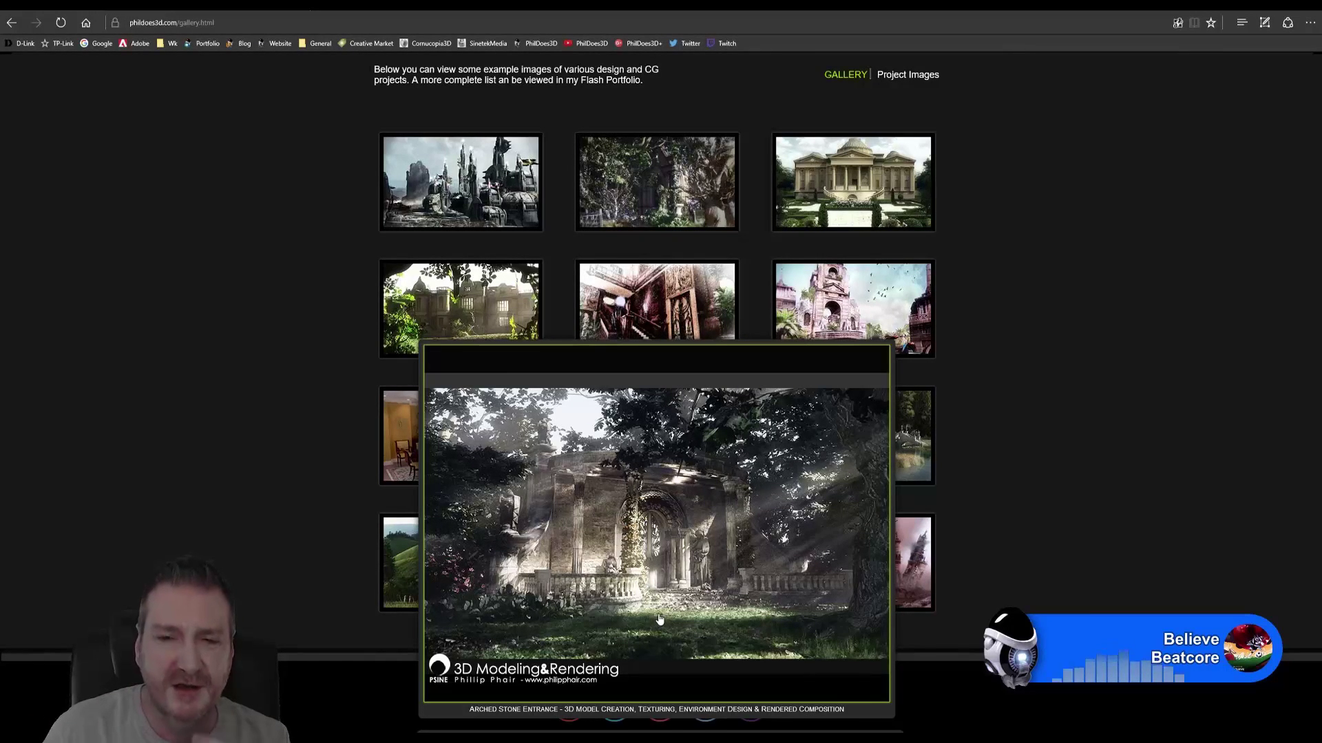
Close the enlarged arched stone entrance image and enlarge the Renaissance Church image.
{"action": "left_click", "coordinate": [981, 519]}
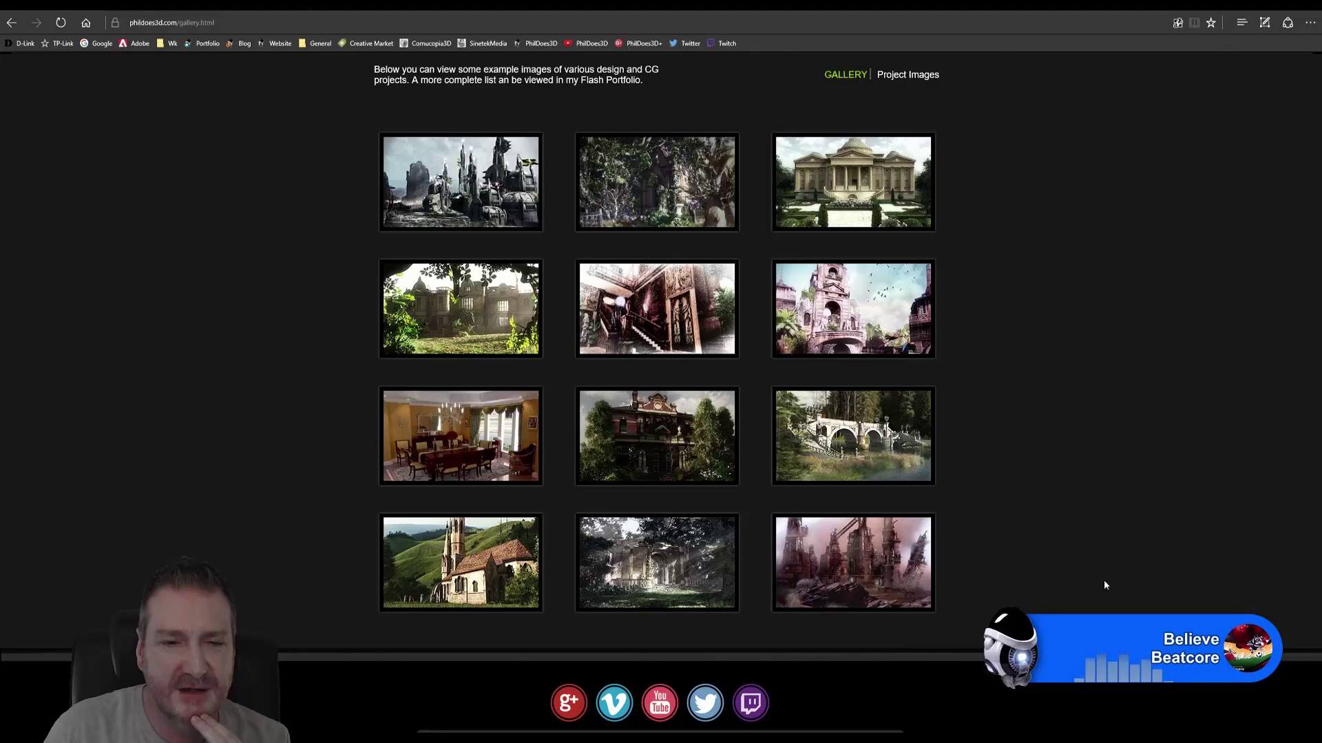
{"action": "left_click", "coordinate": [461, 562]}
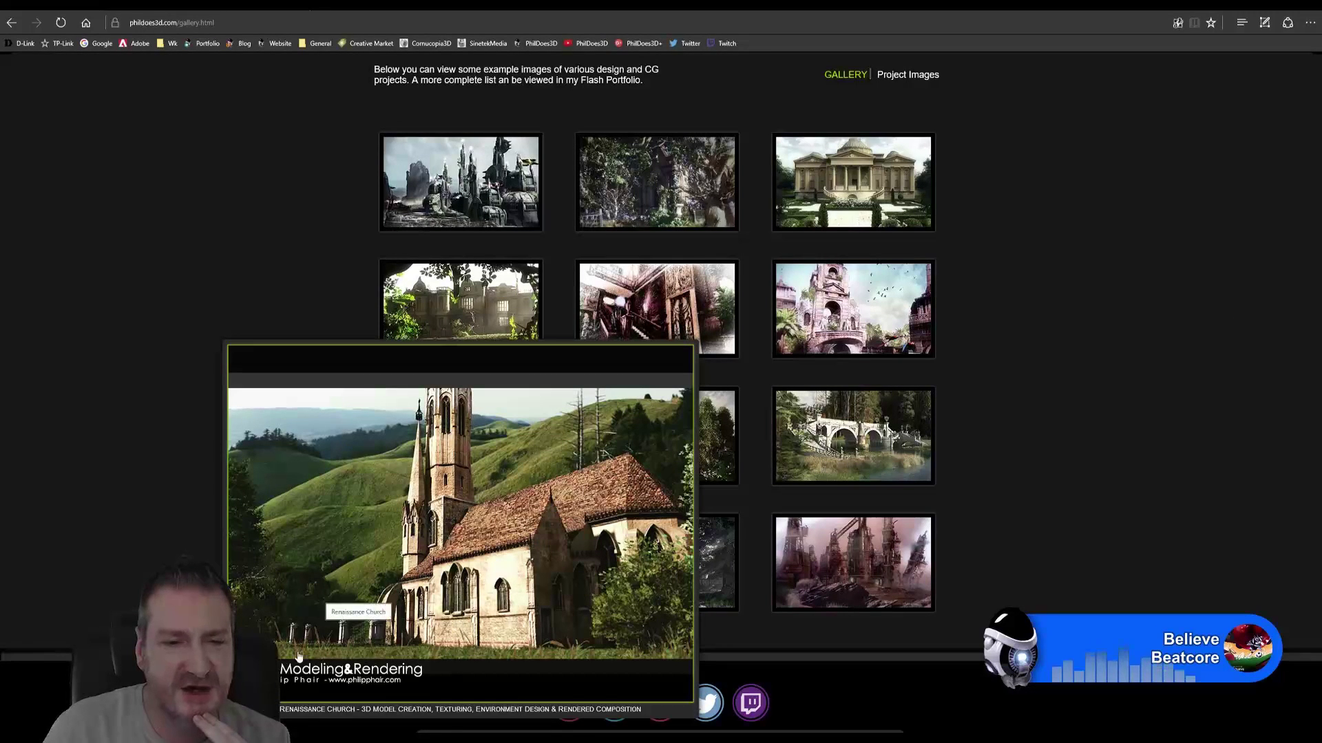
{"action": "mouse_move", "coordinate": [663, 594]}
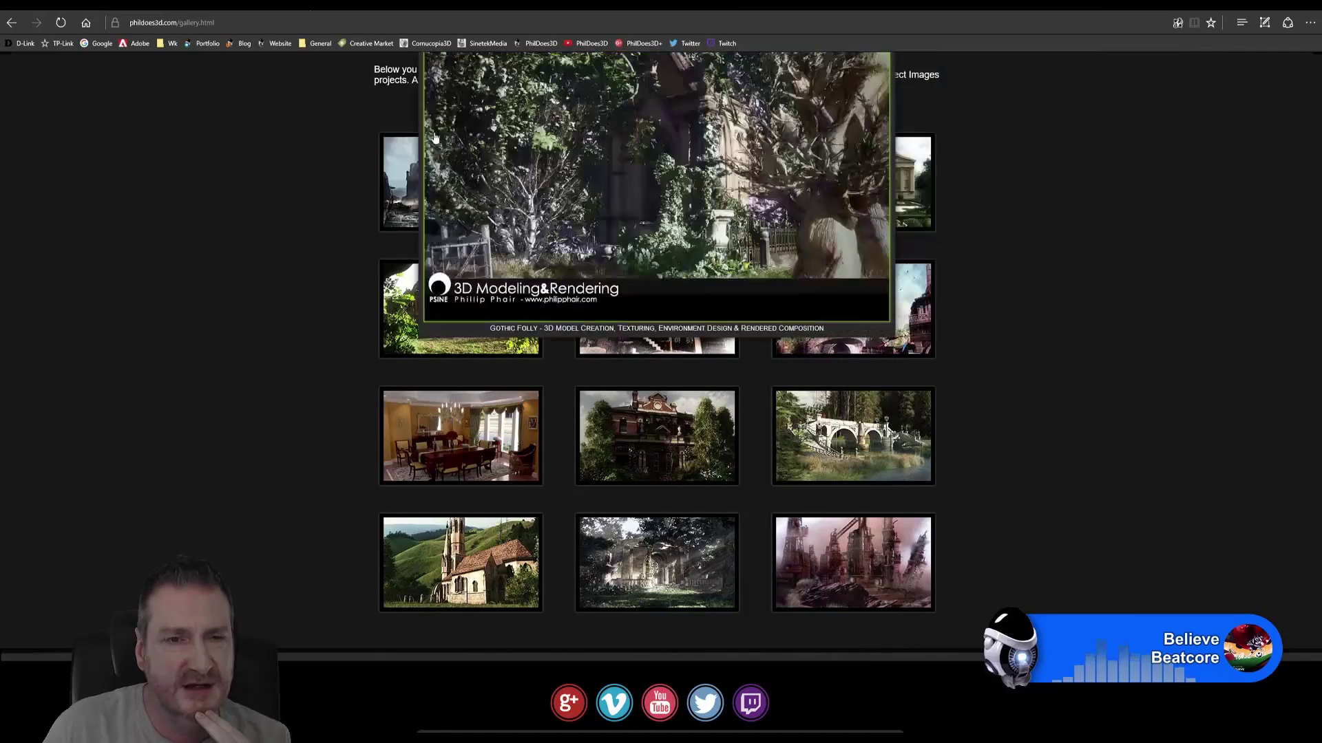
{"action": "mouse_move", "coordinate": [252, 119]}
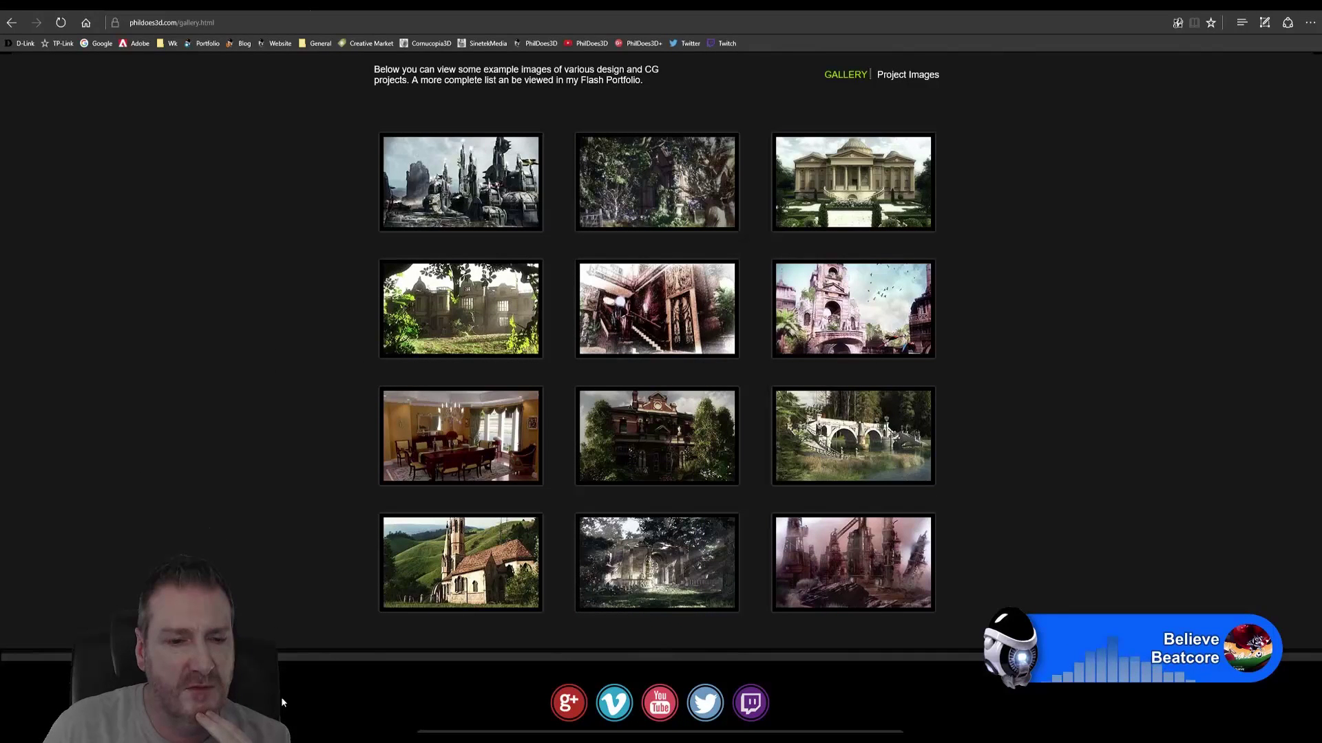
In File Explorer, browse Work (E:) › Retail Models › Cornucopia3D Store › Nouveau Entry.
{"action": "key", "text": "alt+Tab"}
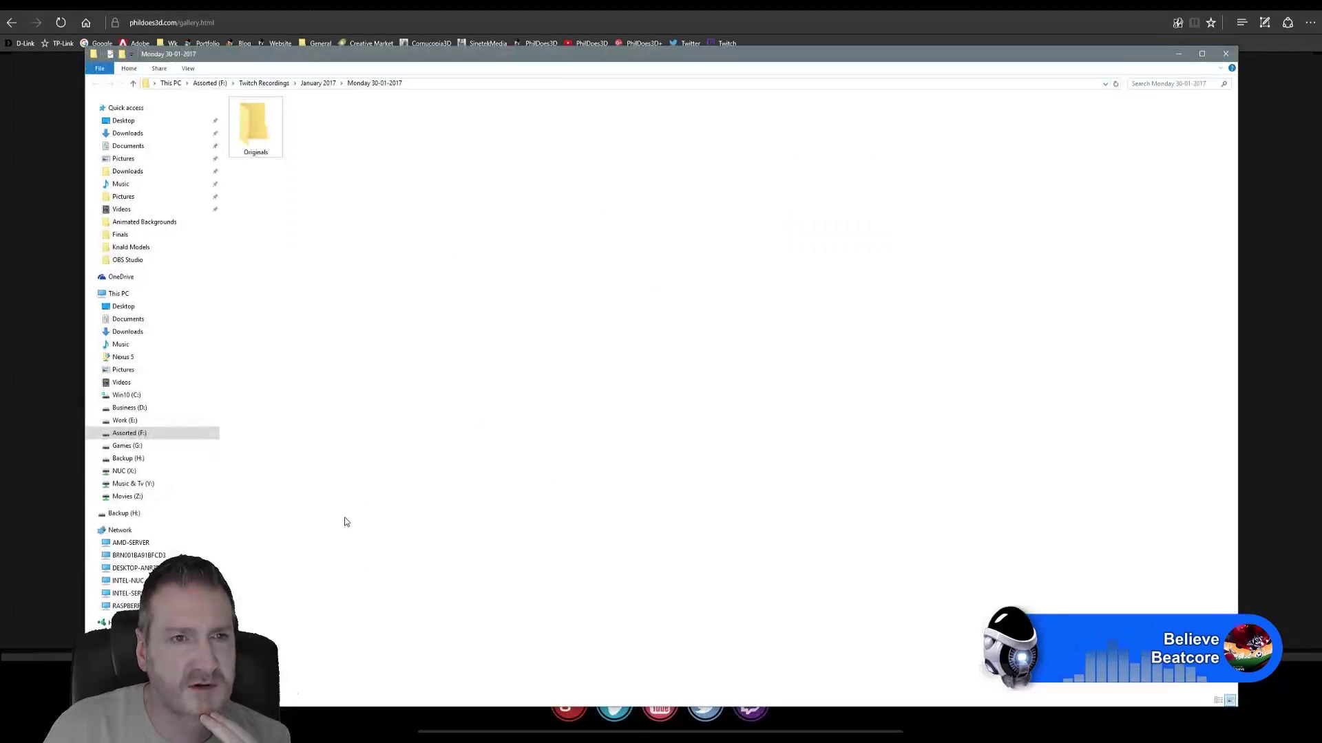
{"action": "left_click", "coordinate": [128, 420]}
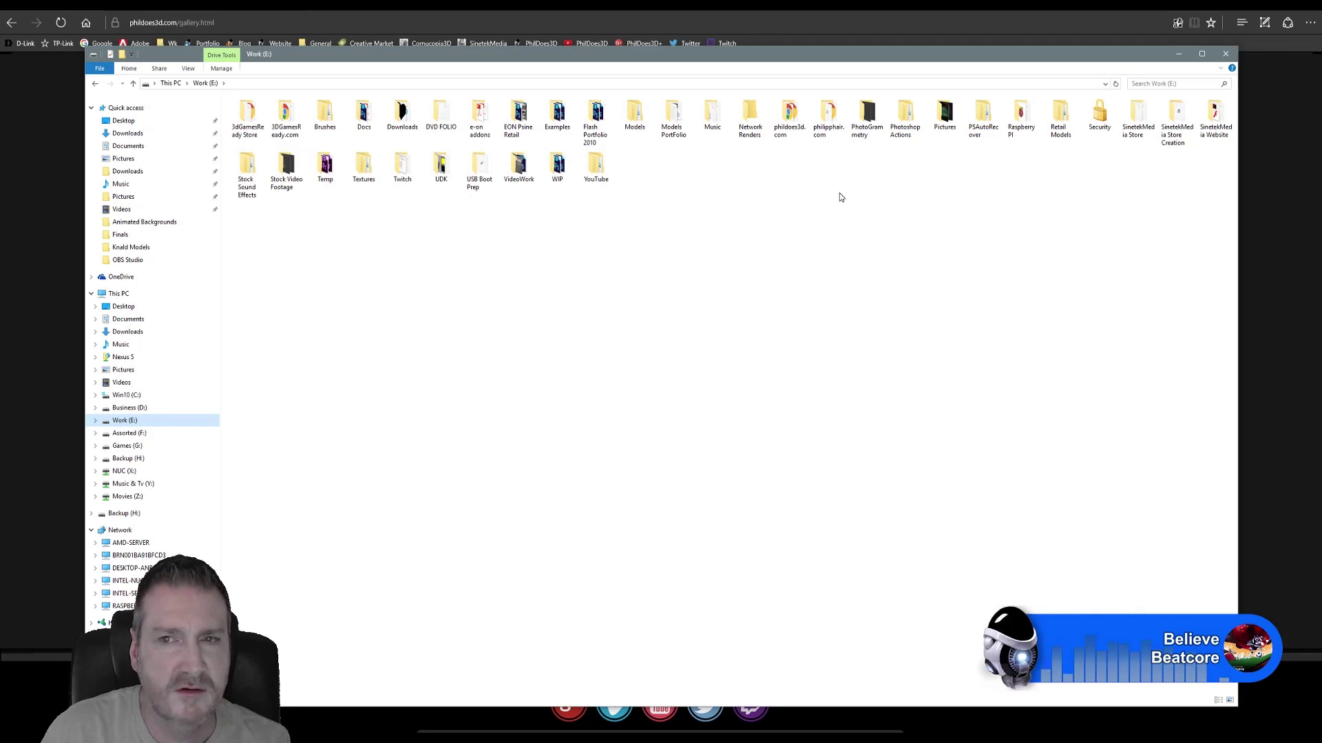
{"action": "left_click", "coordinate": [1060, 116]}
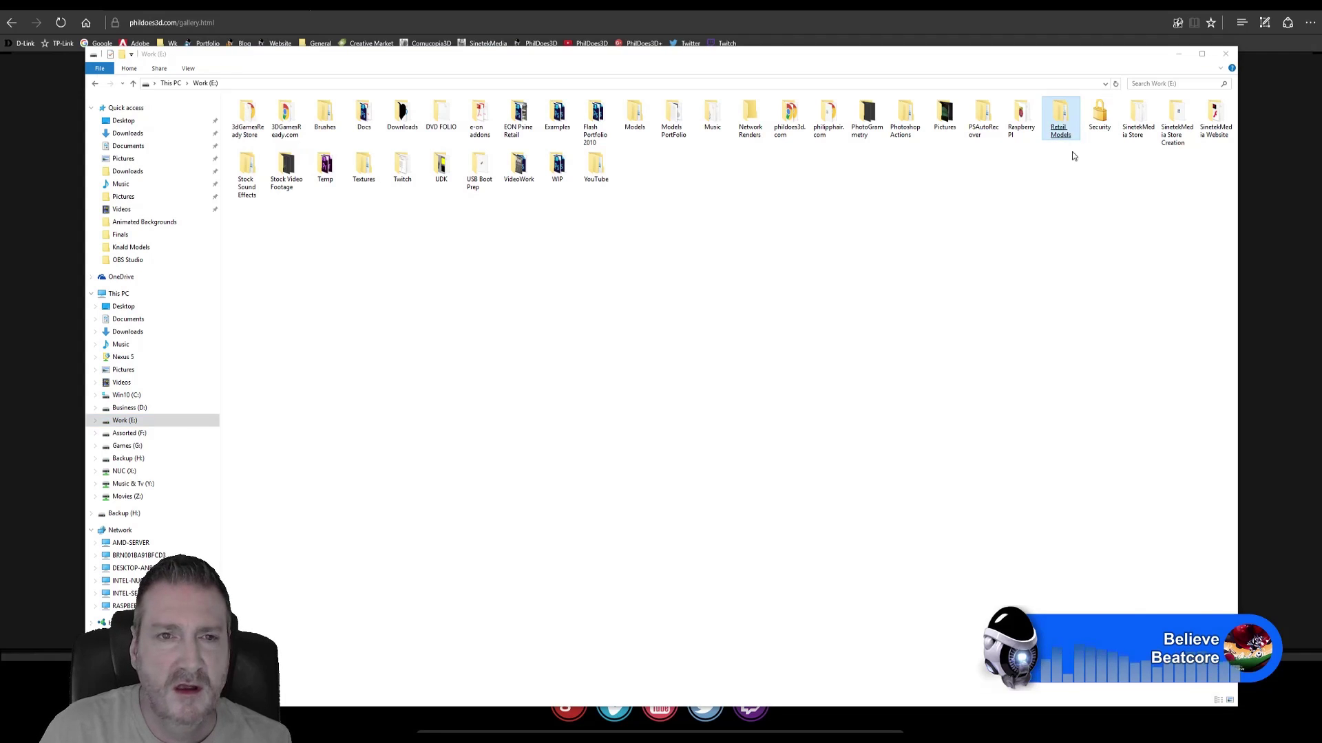
{"action": "double_click", "coordinate": [1060, 116]}
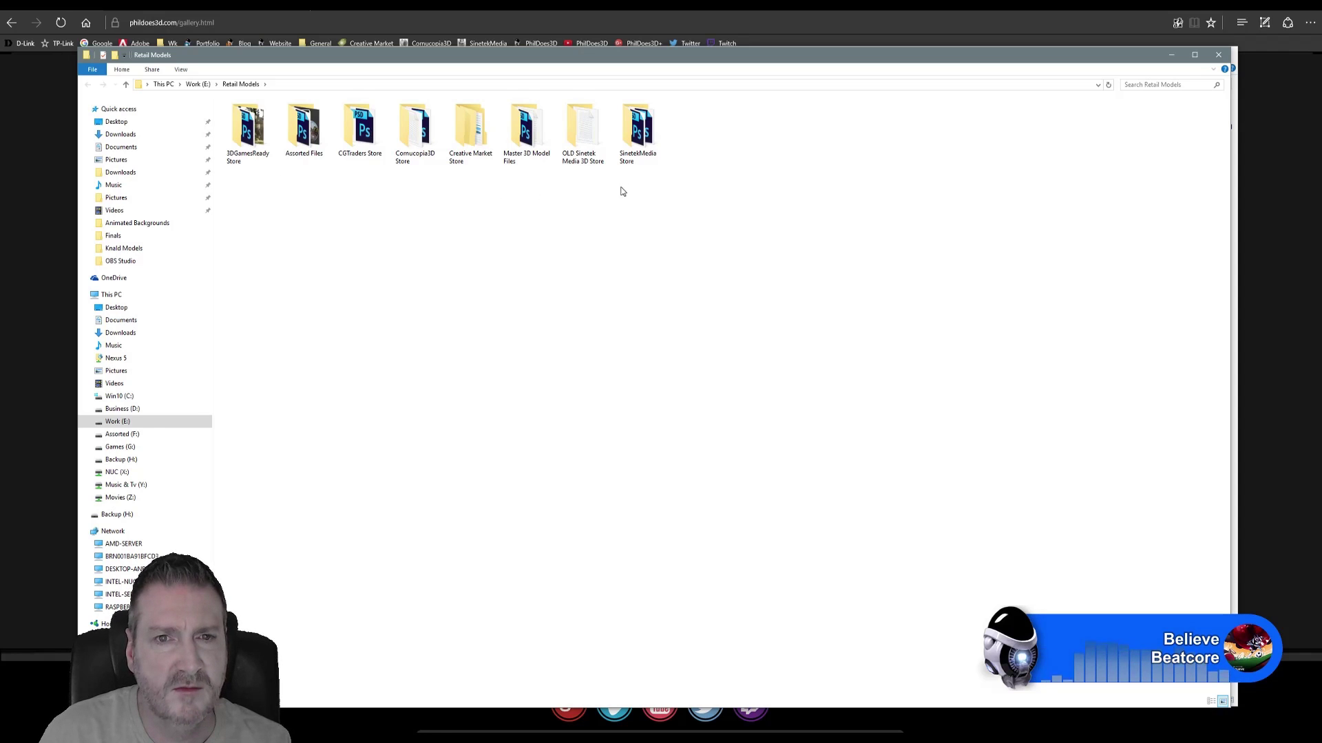
{"action": "double_click", "coordinate": [411, 134]}
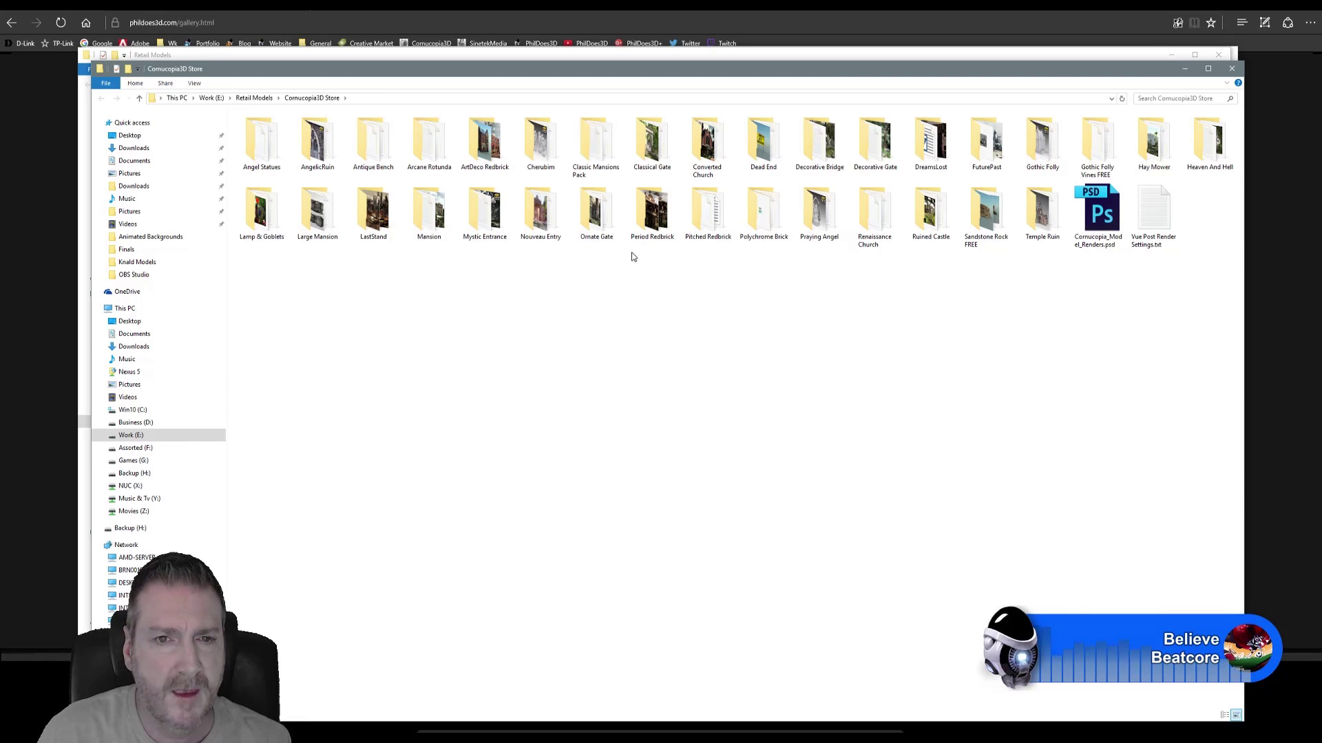
{"action": "double_click", "coordinate": [548, 221]}
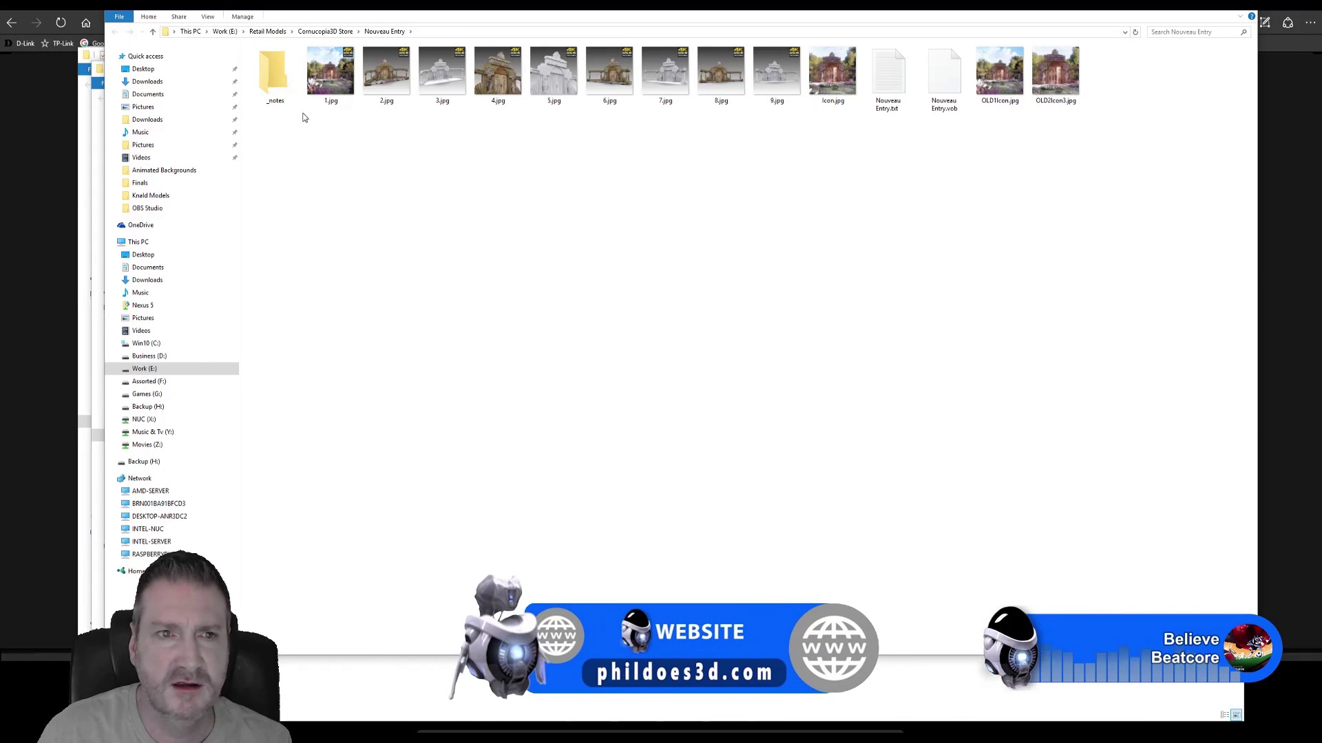
Open the Nouveau Entry render 1.jpg in Photos.
{"action": "double_click", "coordinate": [327, 83]}
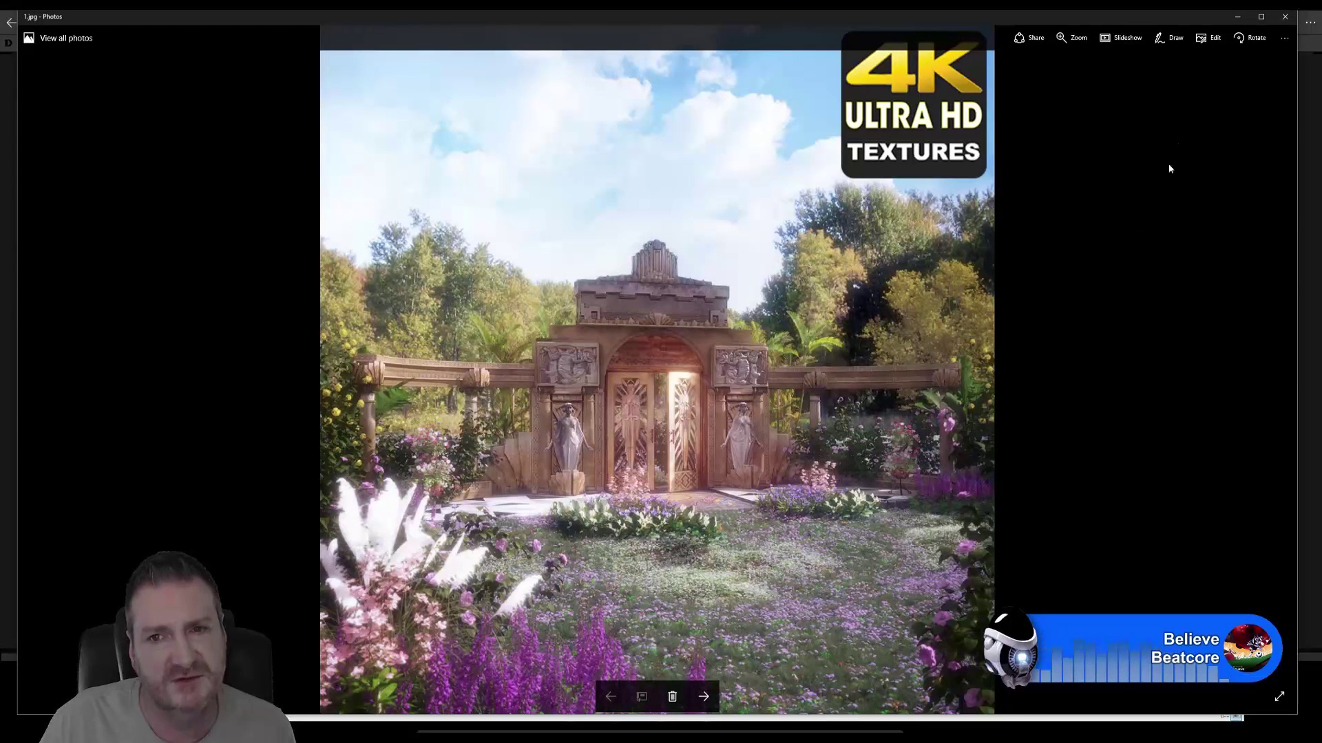
Minimize the Photos viewer to return to the store folder.
{"action": "left_click", "coordinate": [1239, 17]}
Go up to the parent folder, then close File Explorer to return to Vue.
{"action": "key", "text": "alt+Up"}
{"action": "key", "text": "alt+Up"}
{"action": "key", "text": "alt+Up"}
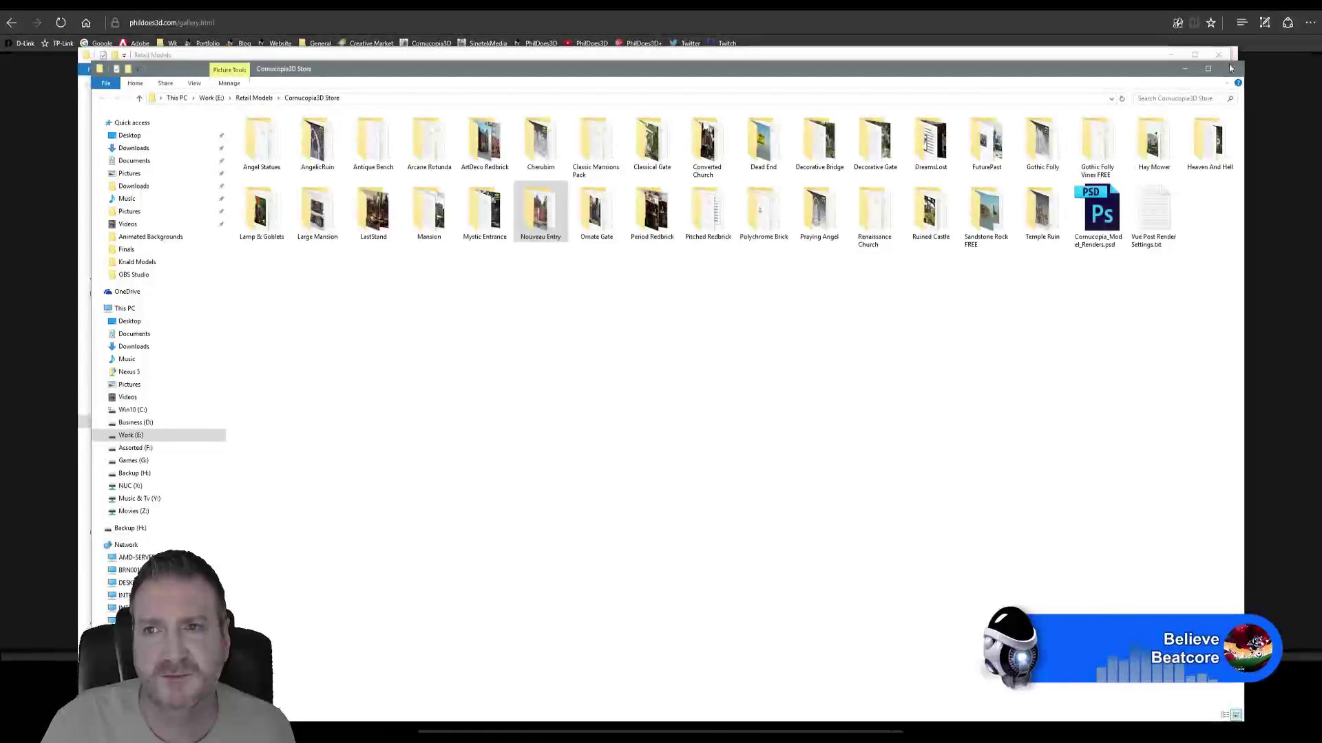
{"action": "left_click", "coordinate": [1224, 57]}
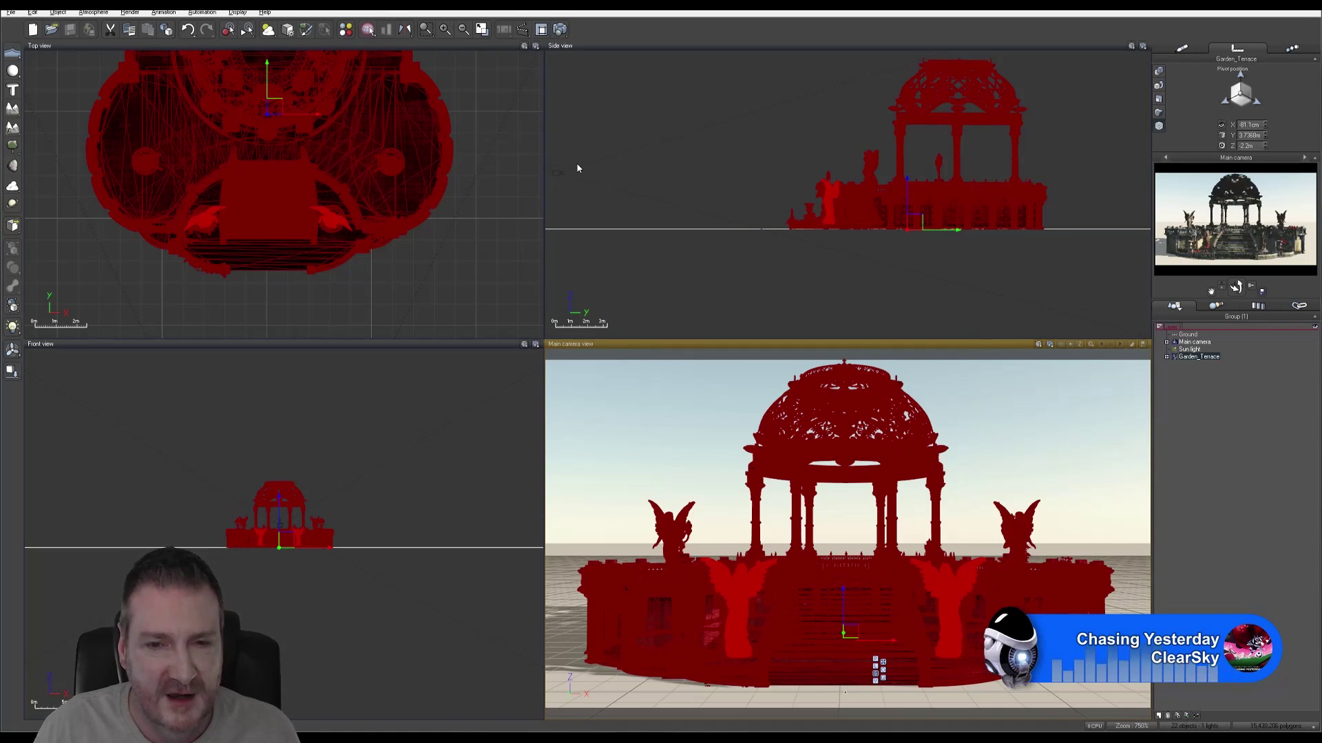
Deselect Garden_Terrace and maximize the Main camera view to fill the workspace.
{"action": "left_click", "coordinate": [1253, 420]}
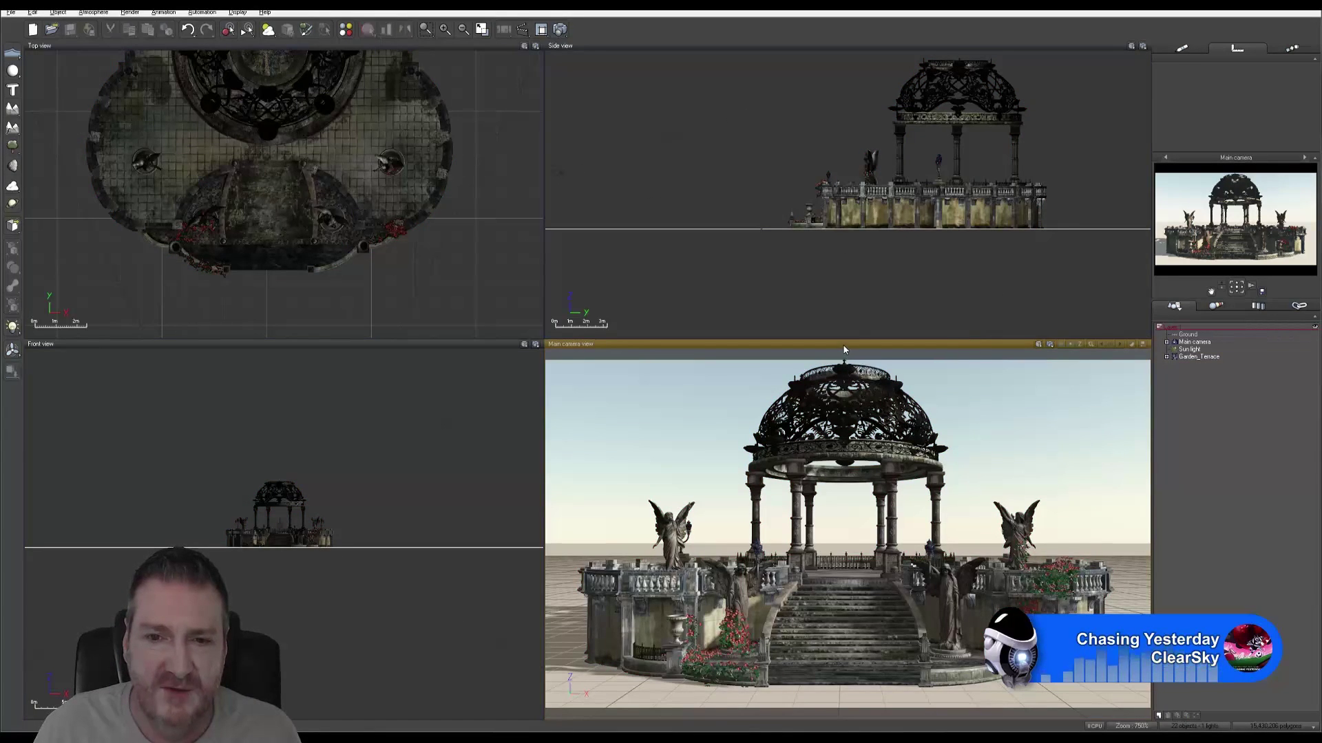
{"action": "double_click", "coordinate": [844, 344]}
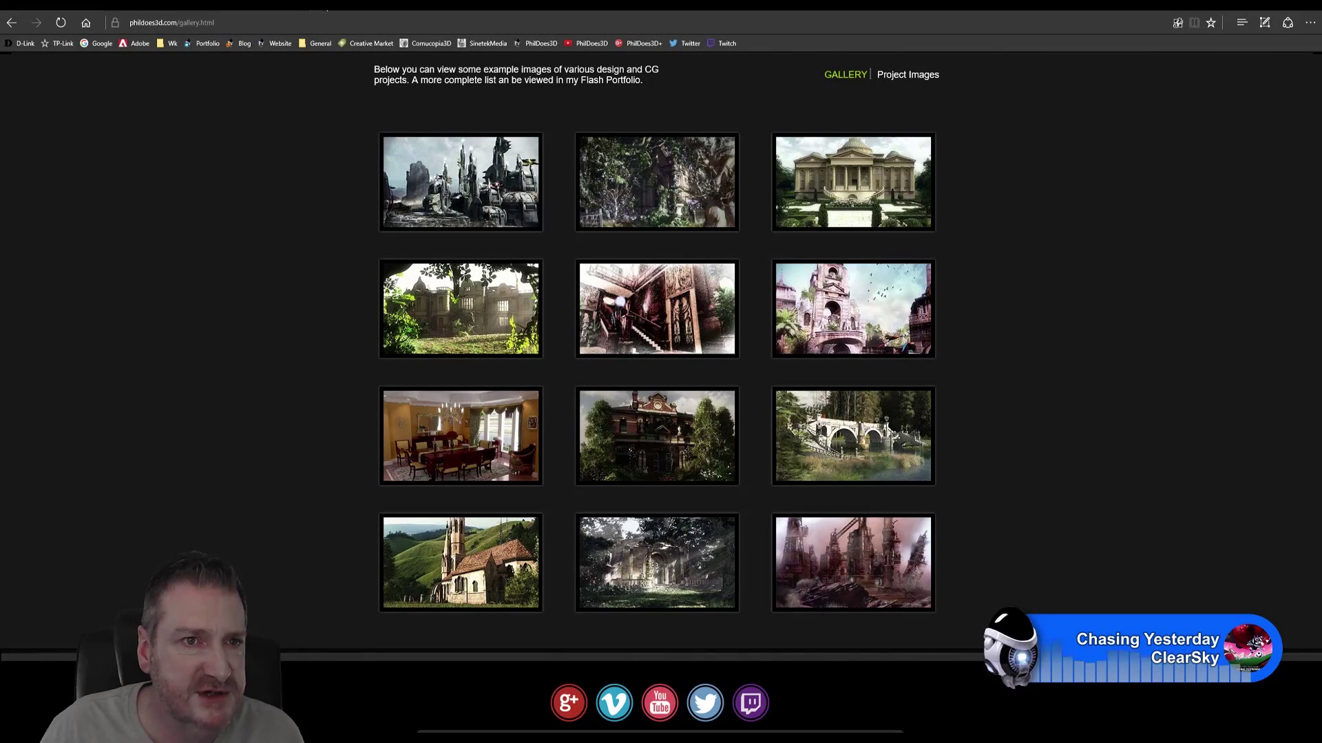
Open the copied imgur post link in a new Edge tab.
{"action": "key", "text": "ctrl+t"}
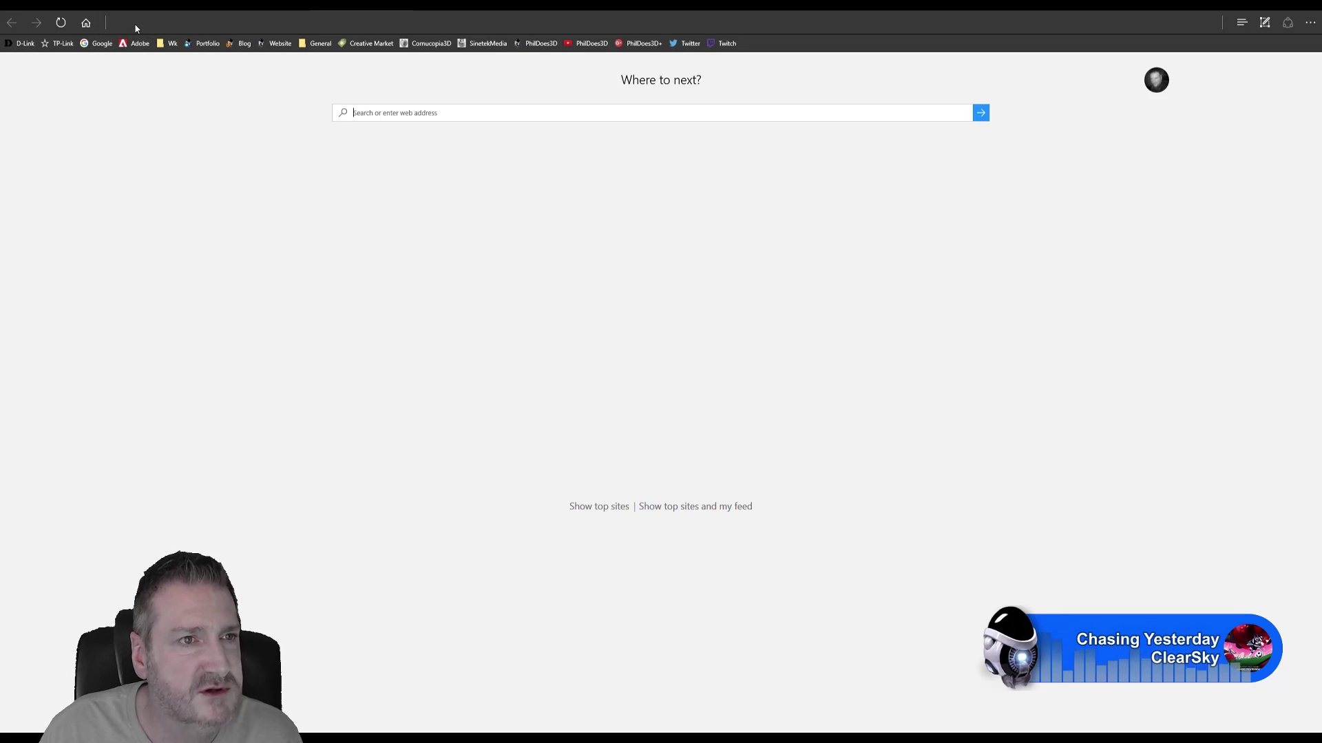
{"action": "left_click", "coordinate": [136, 24]}
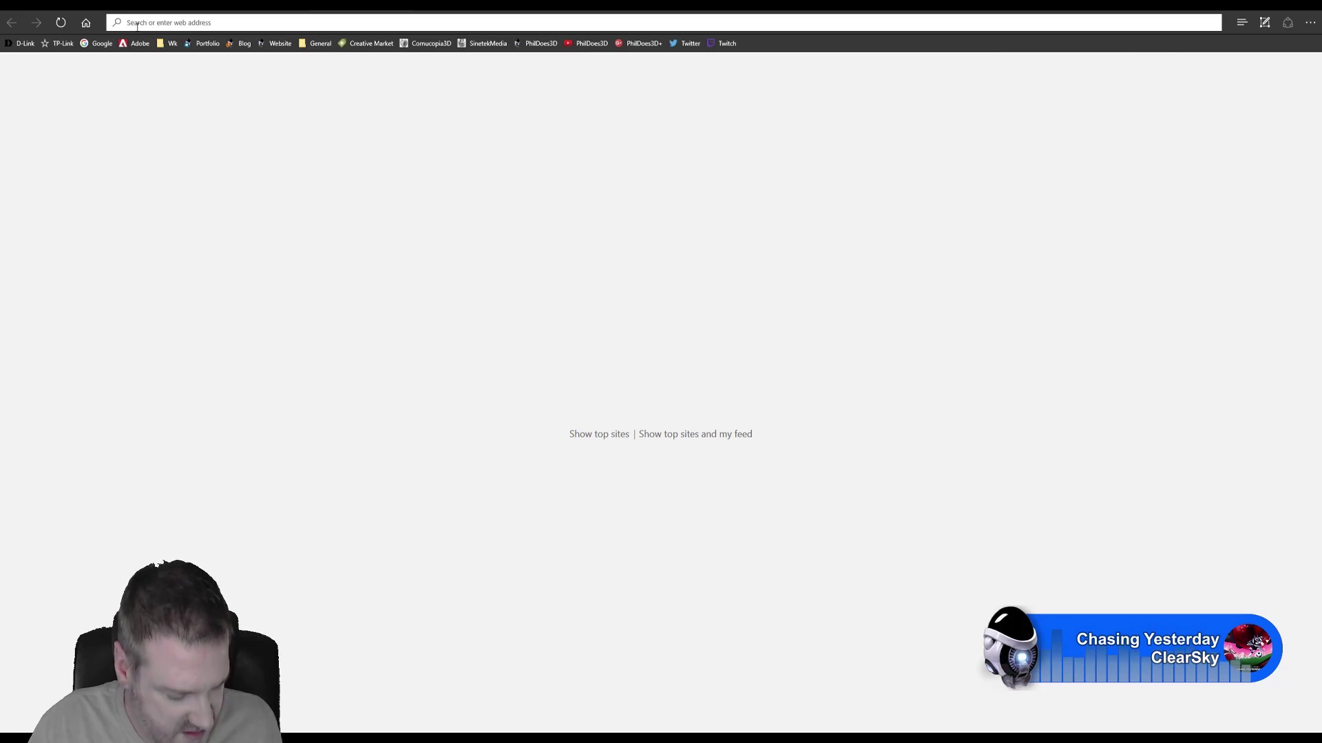
{"action": "type", "text": "https://imgur.com/a/qhUdX"}
{"action": "key", "text": "Return"}
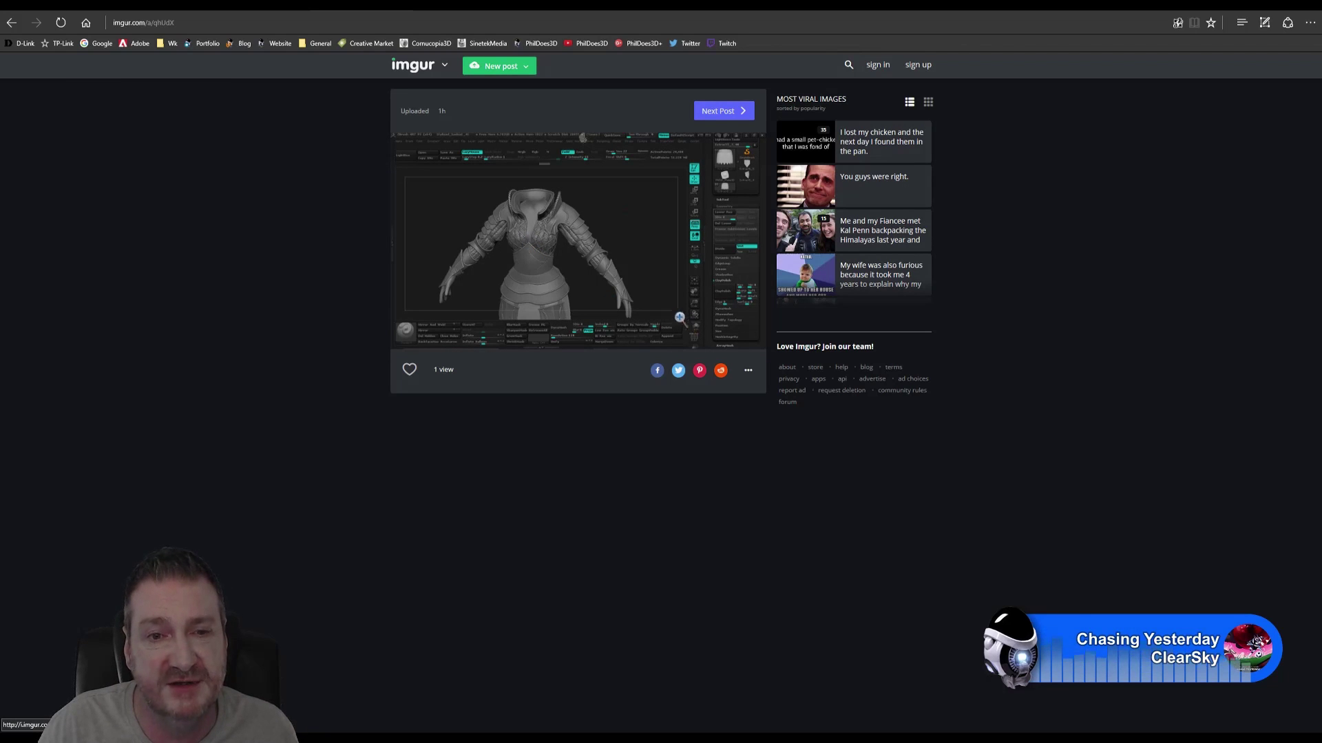
Zoom into the ZBrush armour torso screenshot, then shrink it back into the post.
{"action": "left_click", "coordinate": [666, 301]}
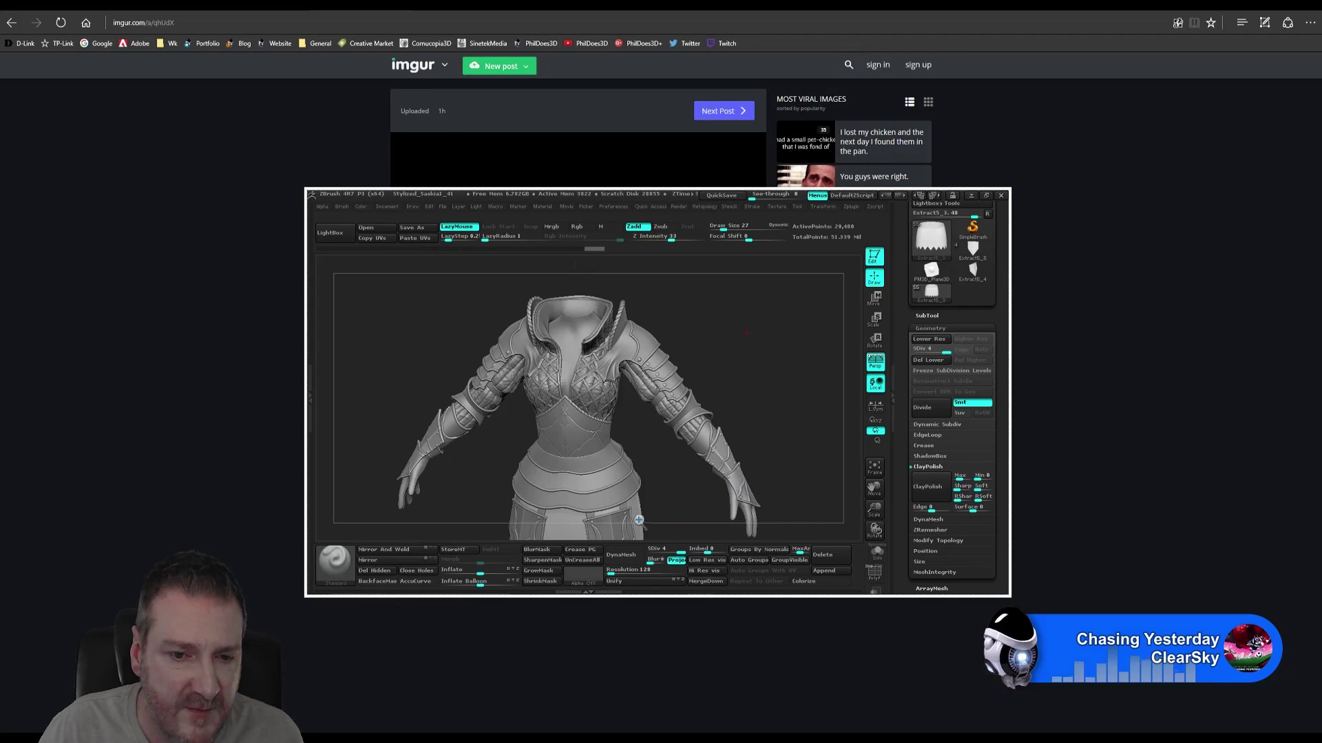
{"action": "left_click", "coordinate": [748, 396]}
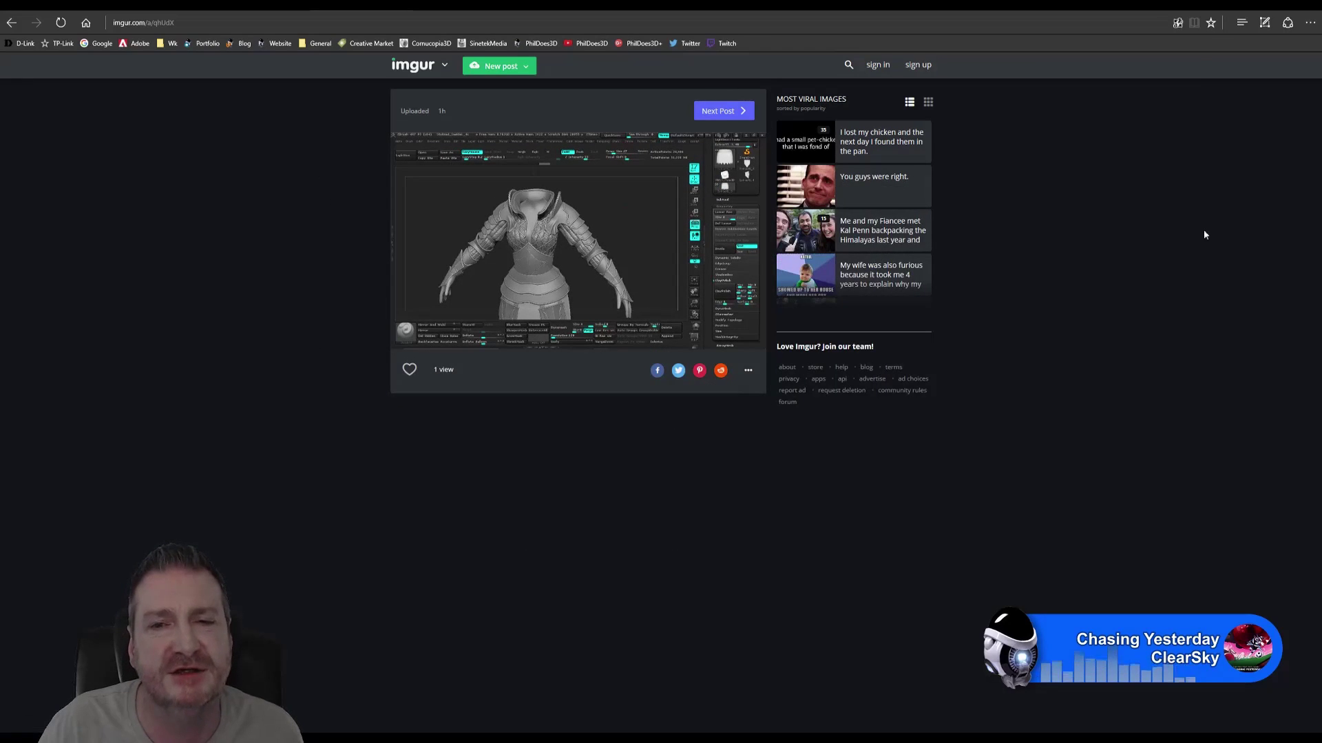
Return to Vue's maximized main camera view of the textured Garden_Terrace gazebo.
{"action": "left_click", "coordinate": [1257, 12]}
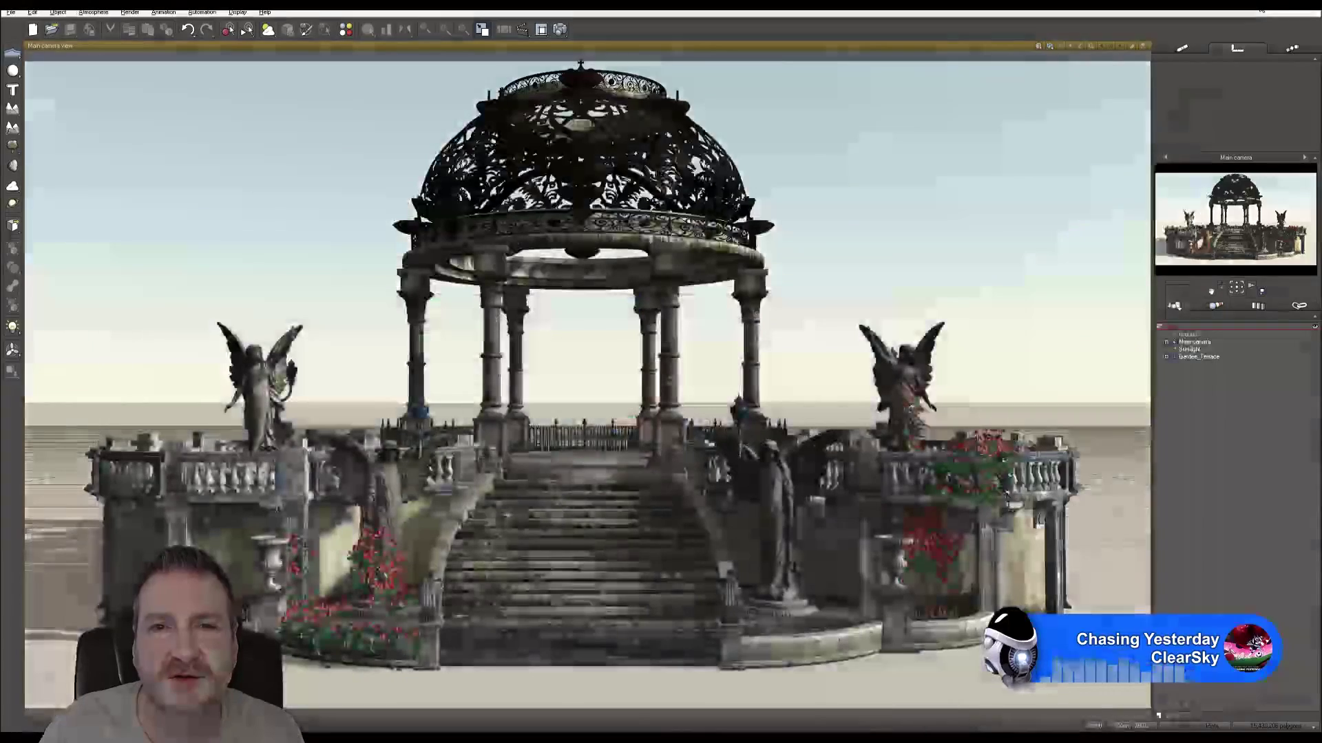